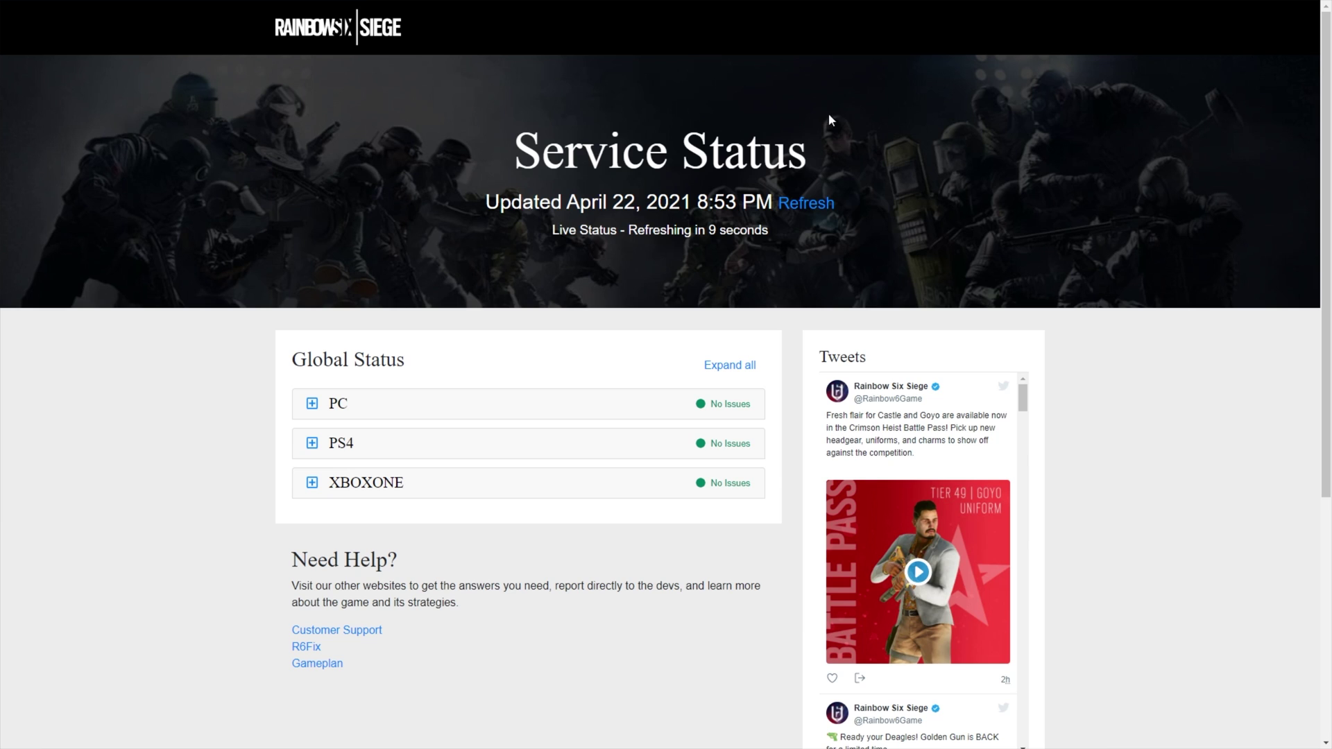
# - Expand the PC, XBOXONE and PS4 service lists, re-expanding PC and PS4 after the page refresh
pyautogui.click(330, 415)
pyautogui.scroll(-2, 313, 513)
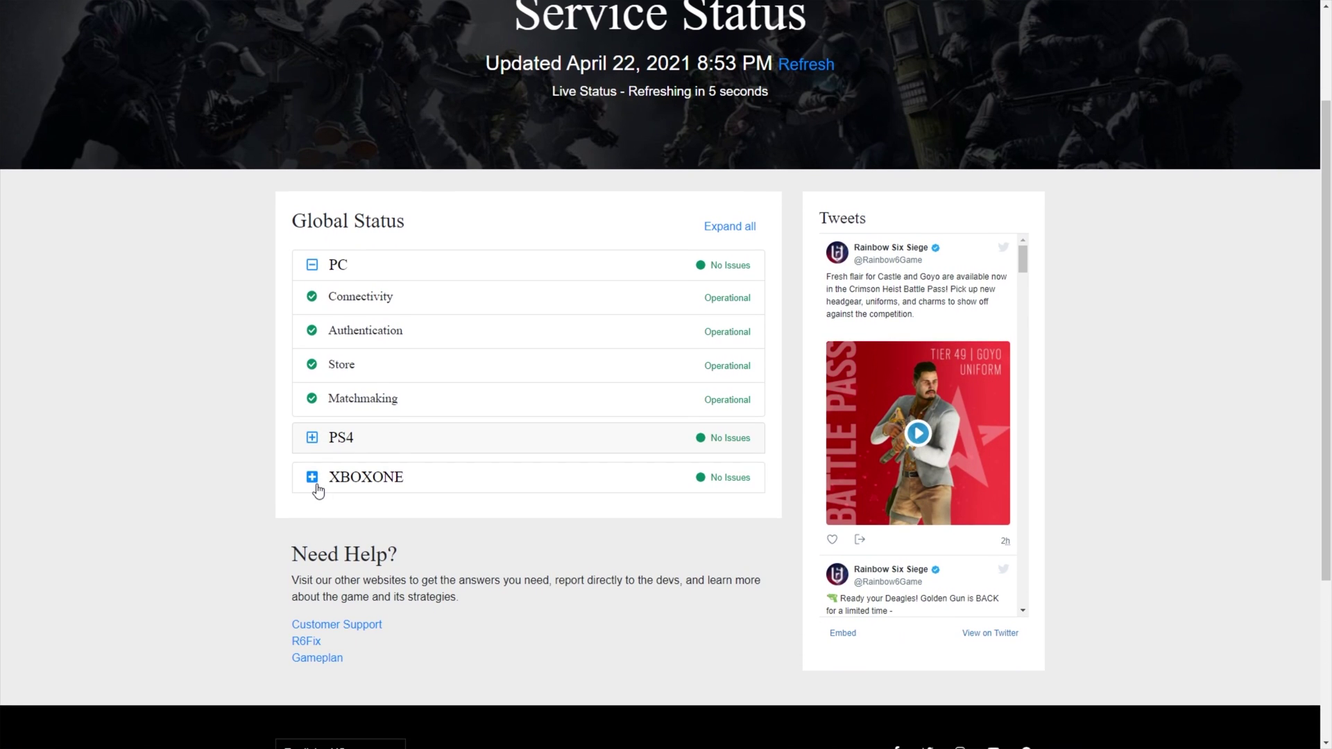
pyautogui.click(315, 484)
pyautogui.click(312, 448)
pyautogui.scroll(-2, 504, 347)
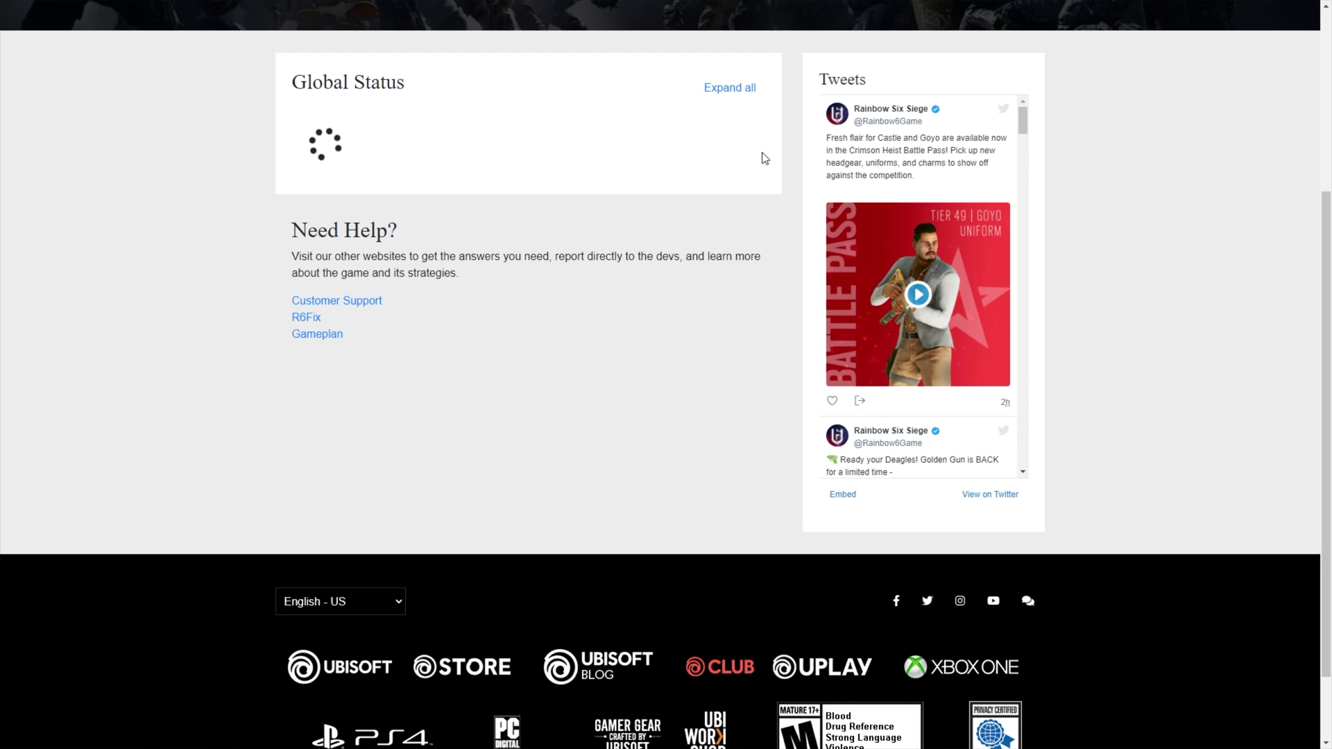
pyautogui.click(639, 127)
pyautogui.click(583, 306)
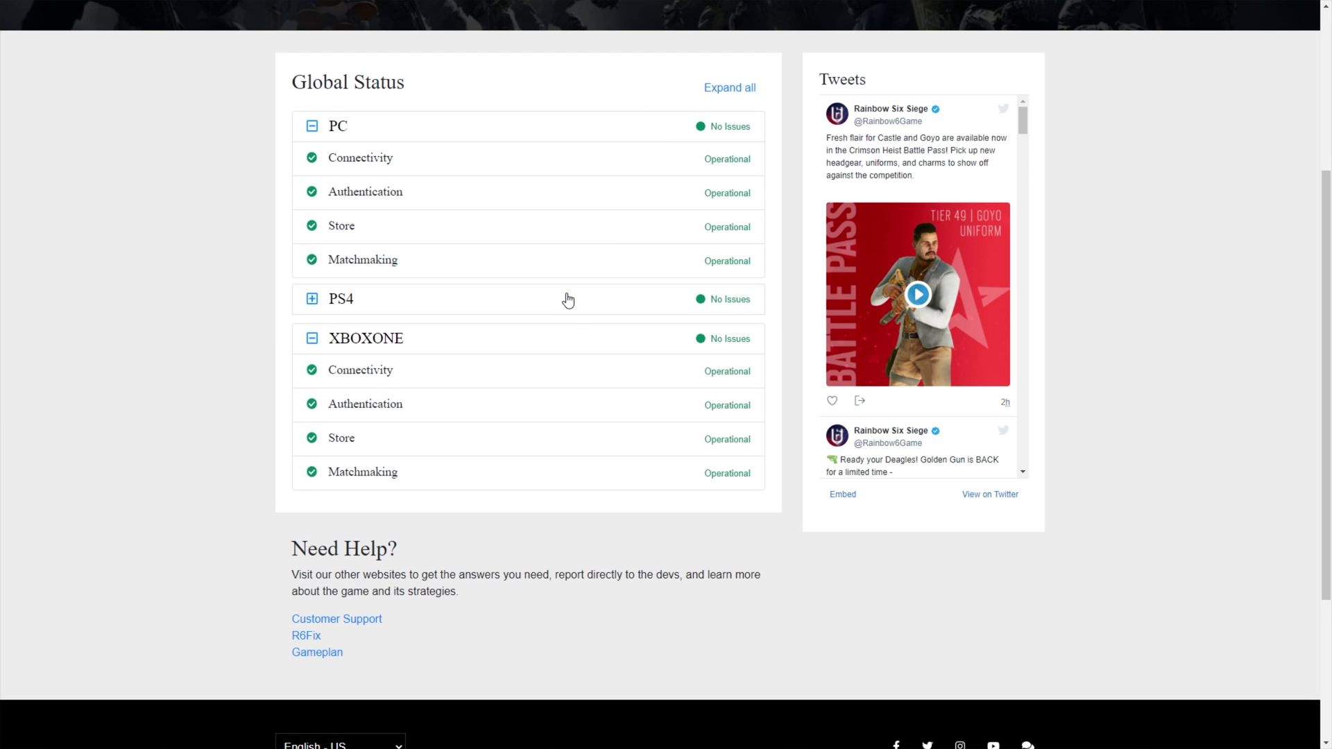
pyautogui.scroll(4, 687, 281)
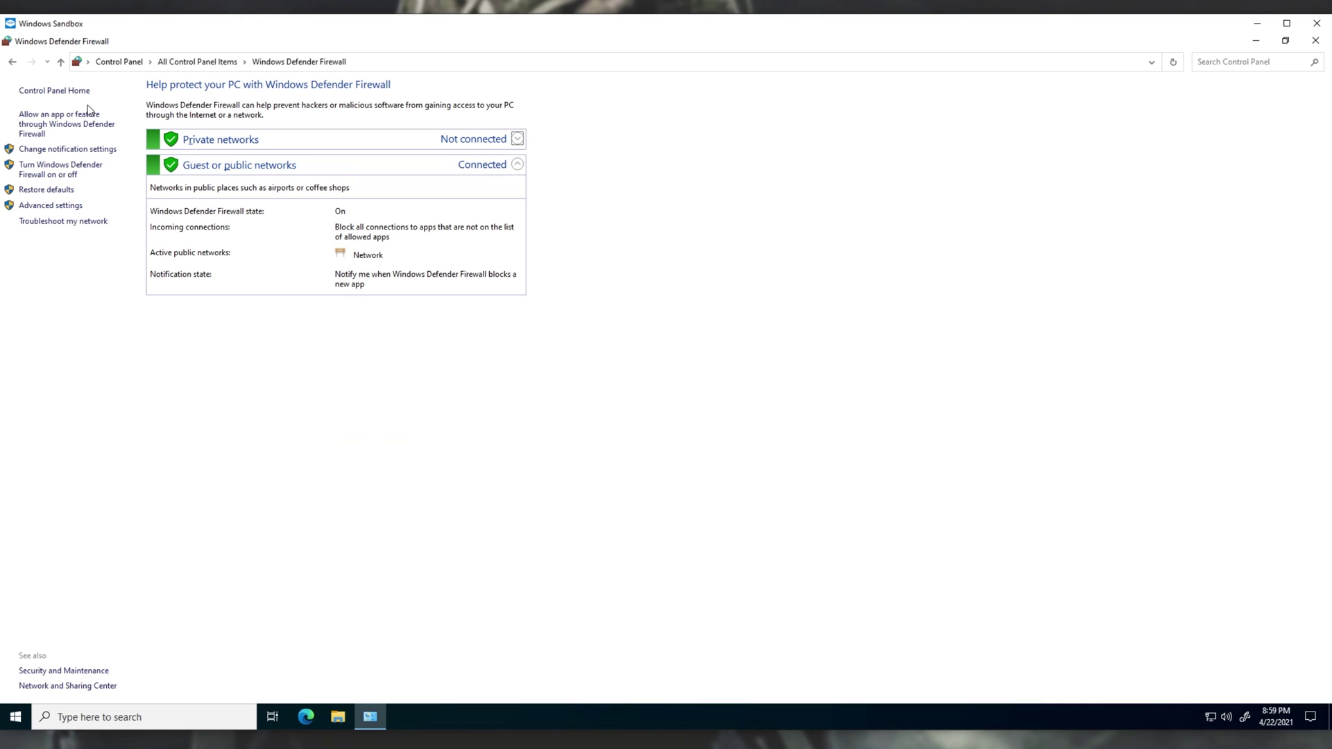
# - Show the allowed apps and features list and scroll through their private and public permissions
pyautogui.click(61, 123)
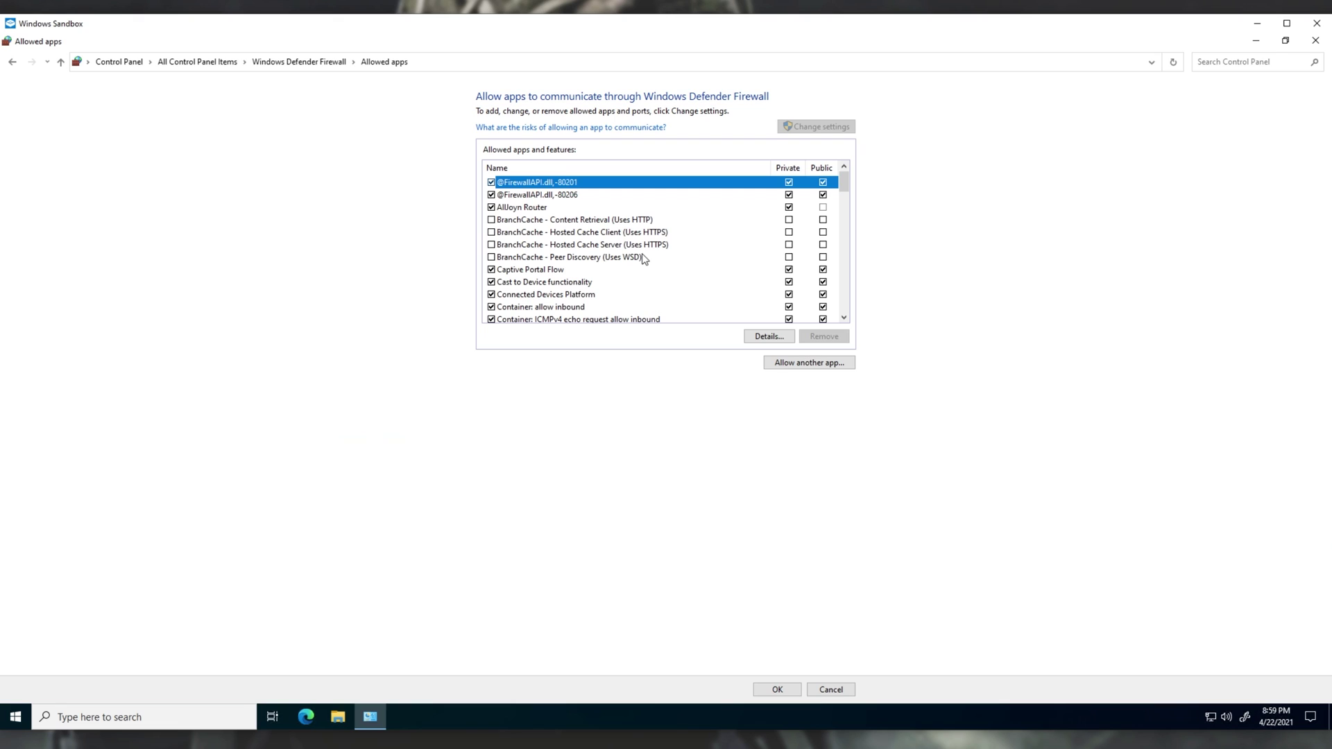
pyautogui.scroll(-15, 644, 259)
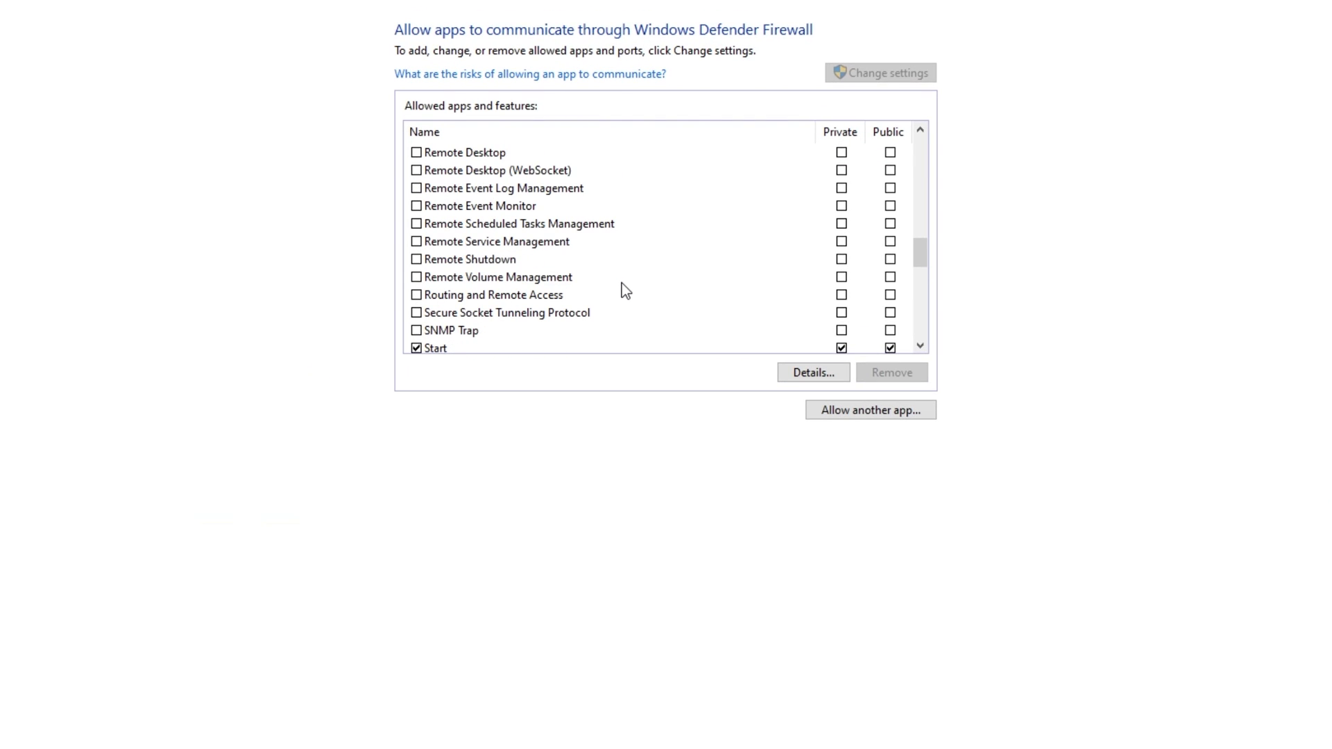
pyautogui.scroll(-1, 625, 290)
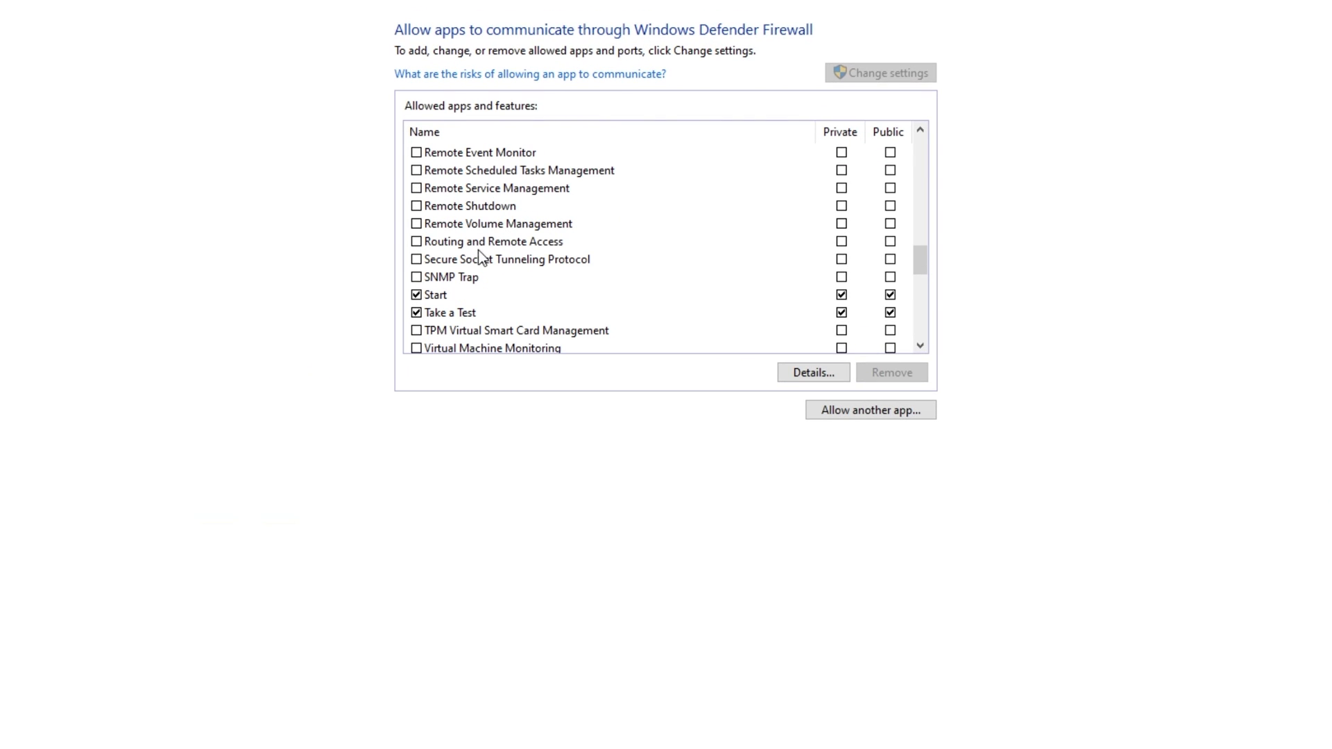
pyautogui.click(437, 206)
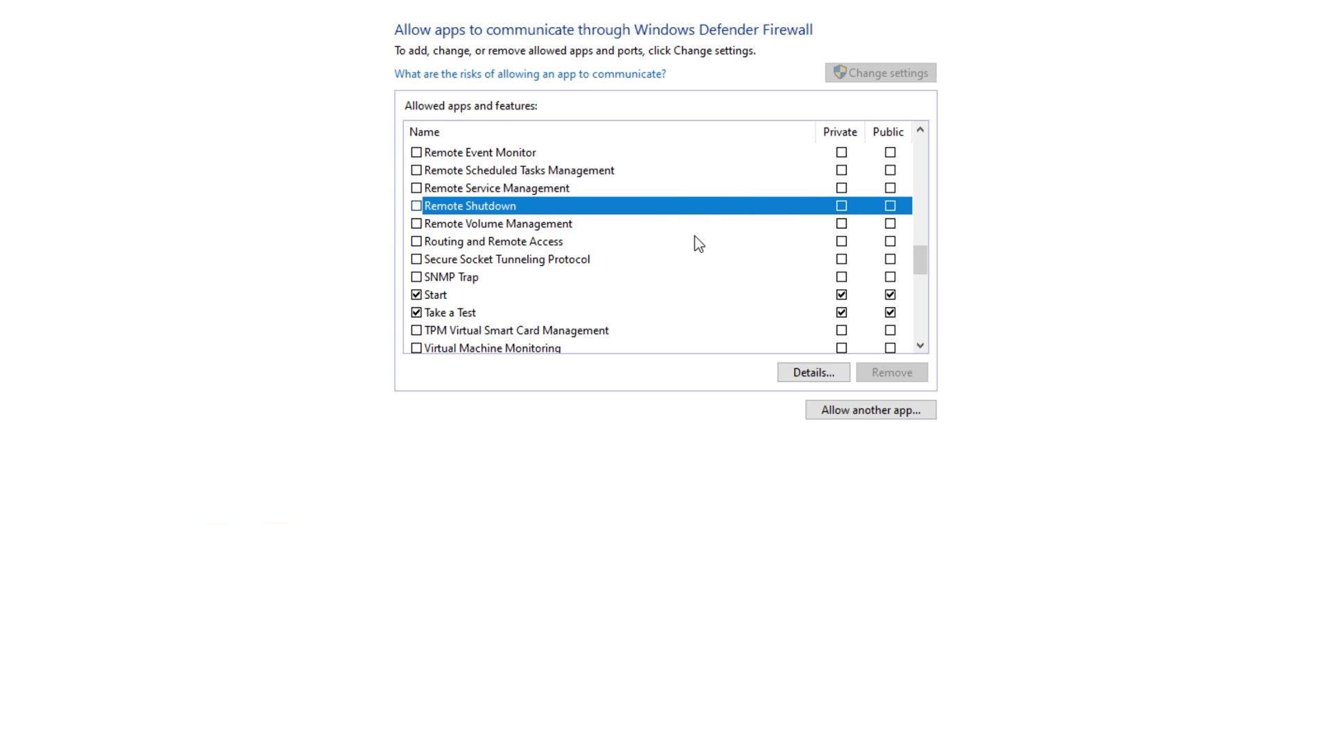
pyautogui.click(871, 417)
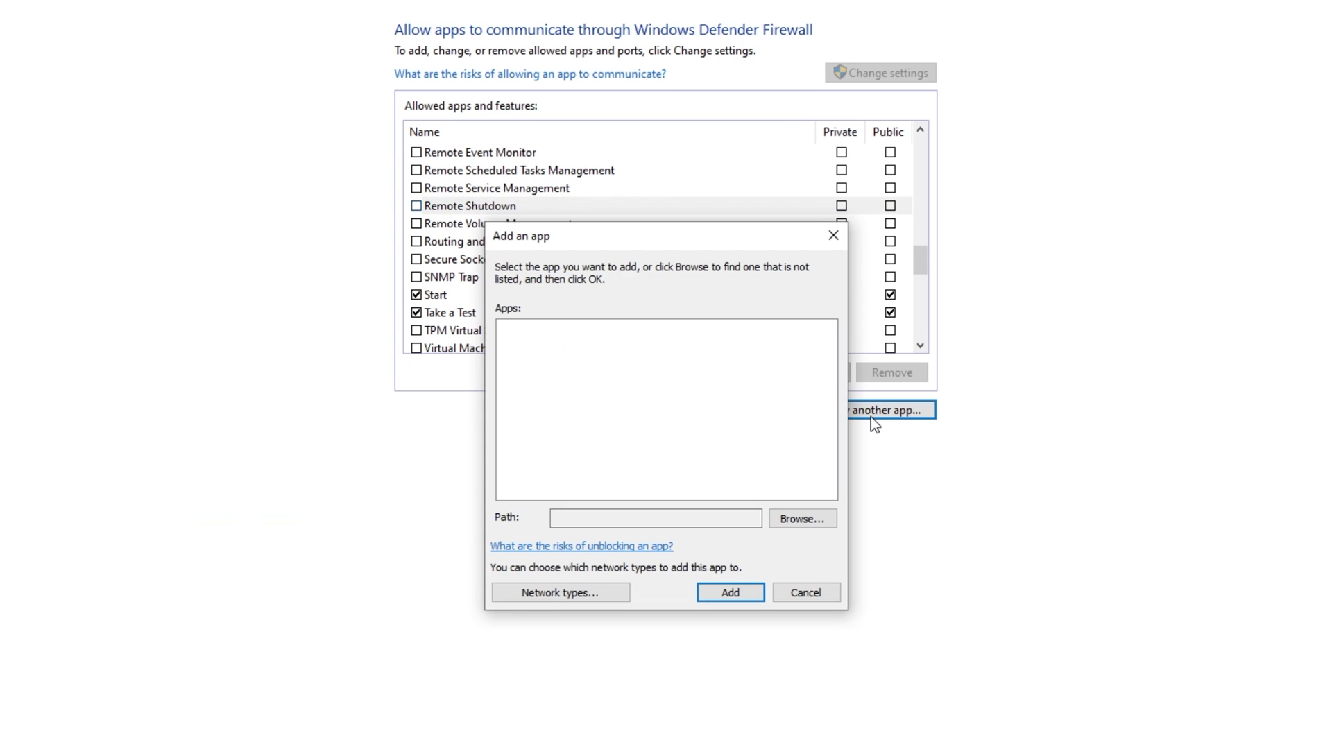
pyautogui.moveTo(662, 231); pyautogui.dragTo(657, 230)
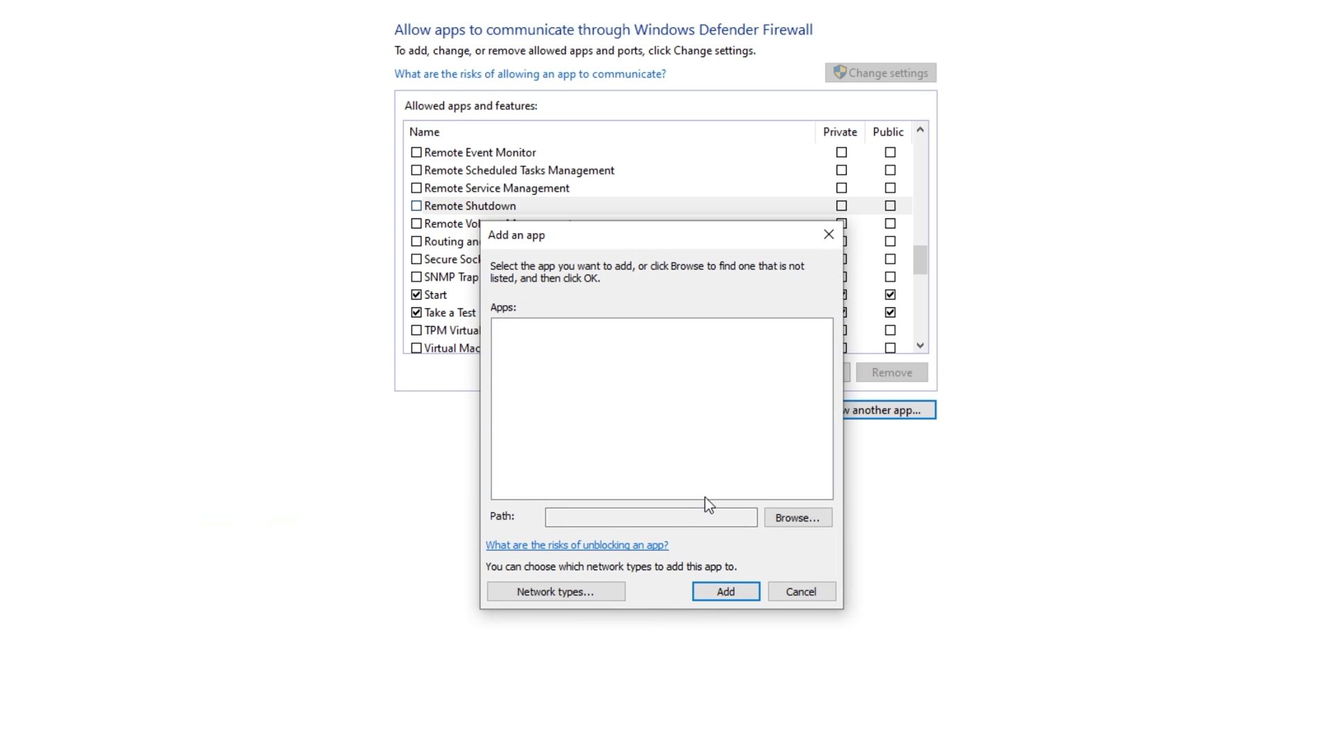
pyautogui.click(796, 518)
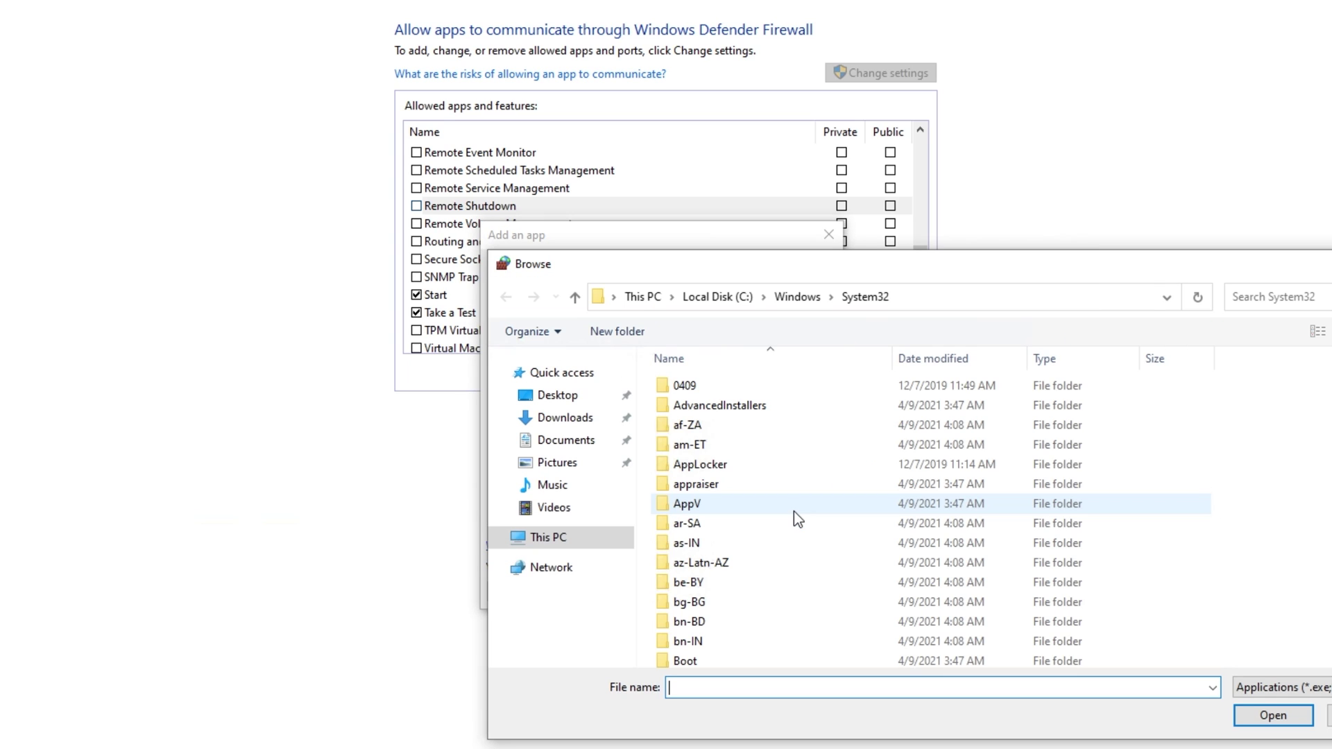
pyautogui.moveTo(725, 260); pyautogui.dragTo(458, 209)
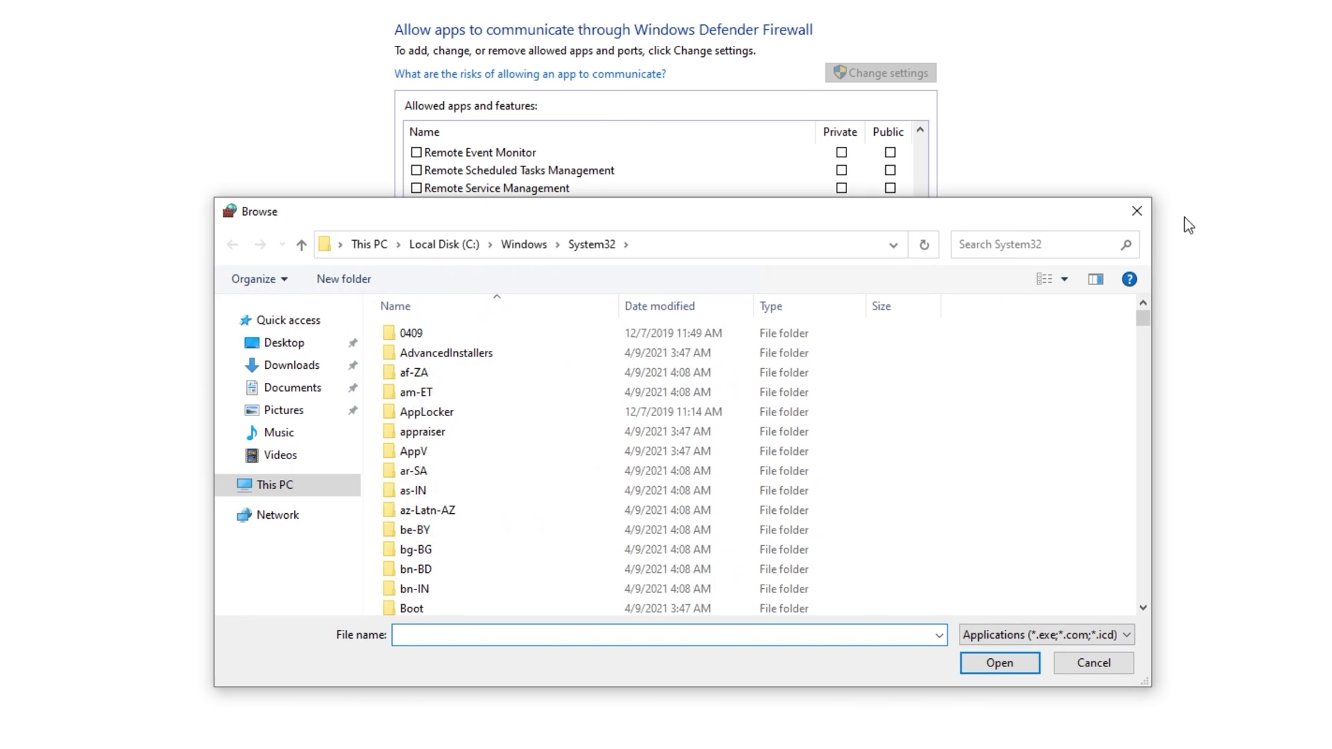
pyautogui.click(1129, 214)
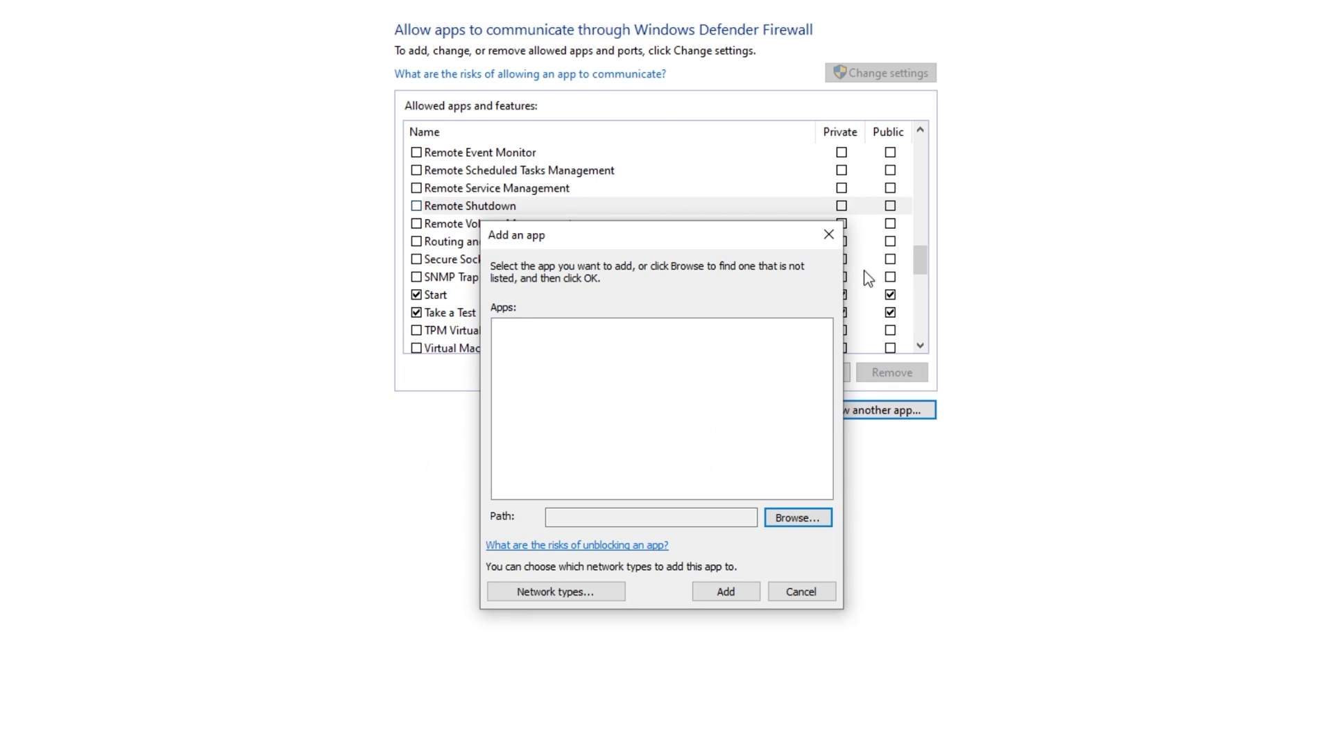
pyautogui.click(802, 592)
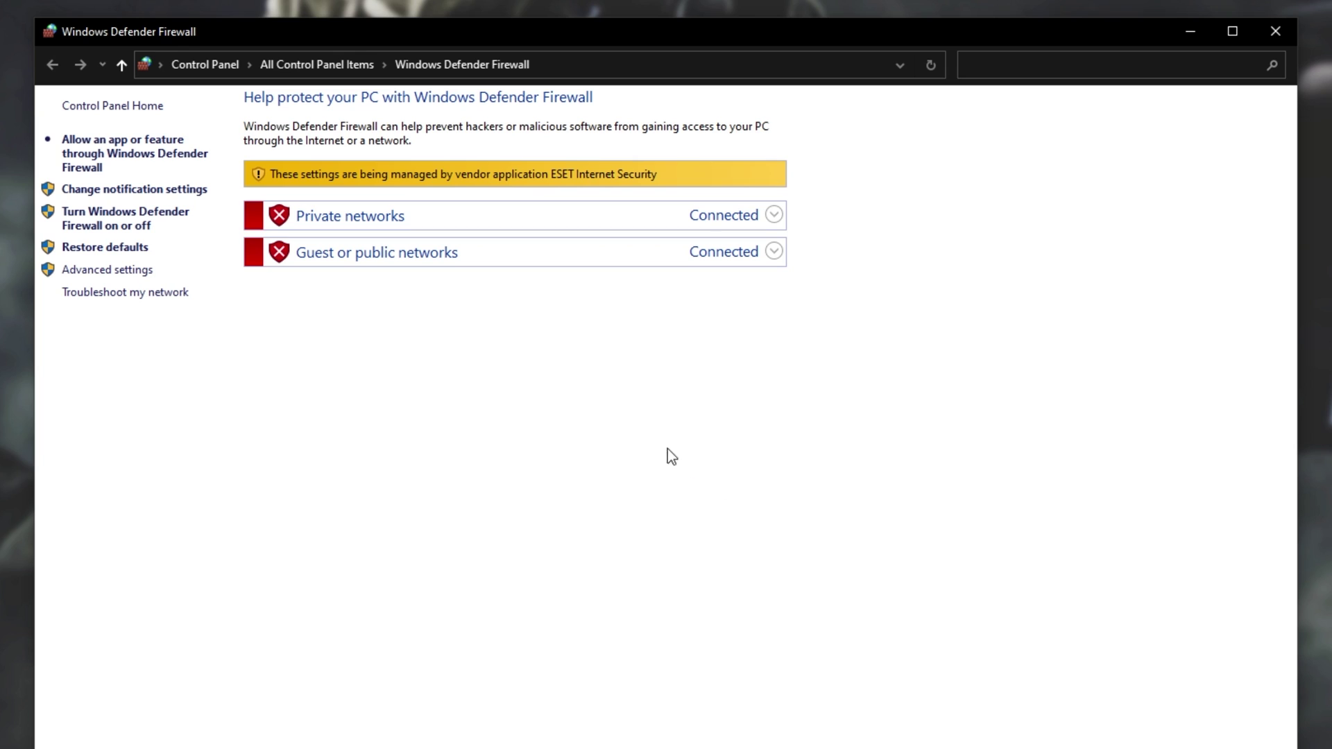
# - Open the Advanced settings console and display the Inbound Rules list
pyautogui.click(132, 275)
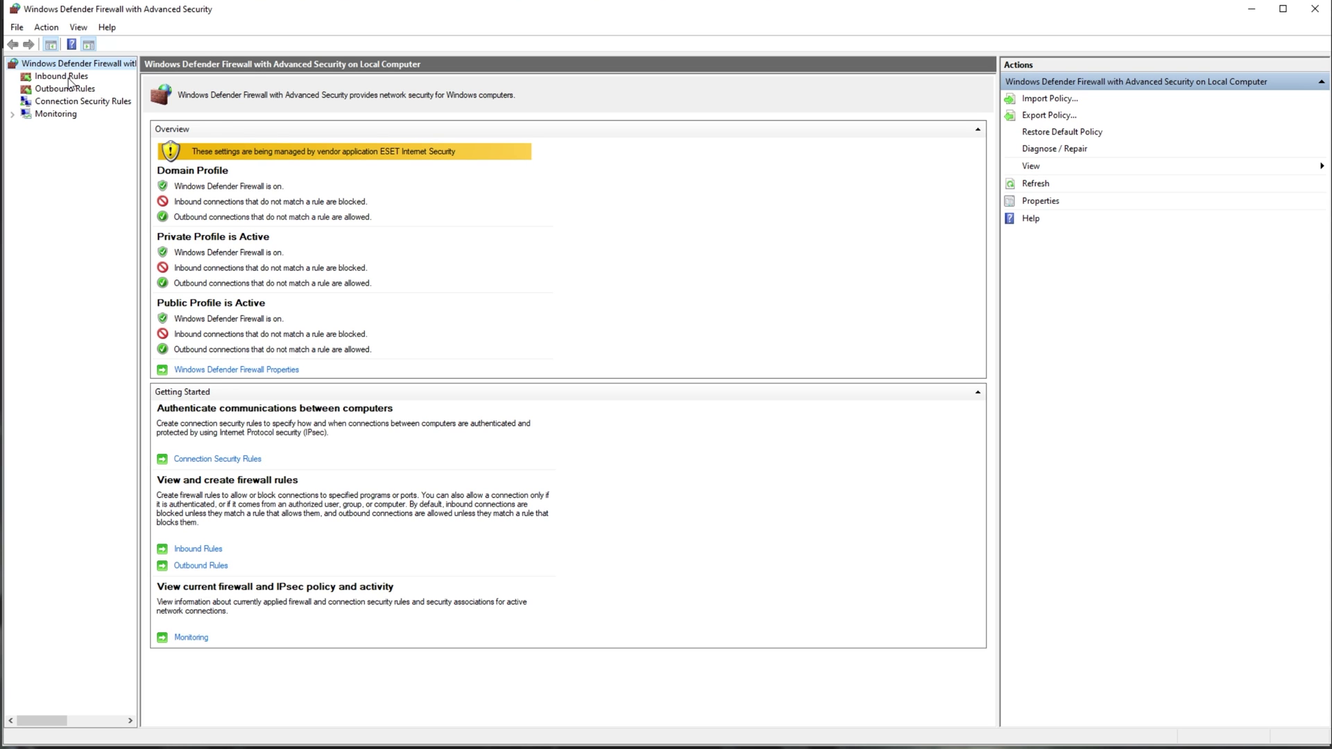
pyautogui.click(69, 79)
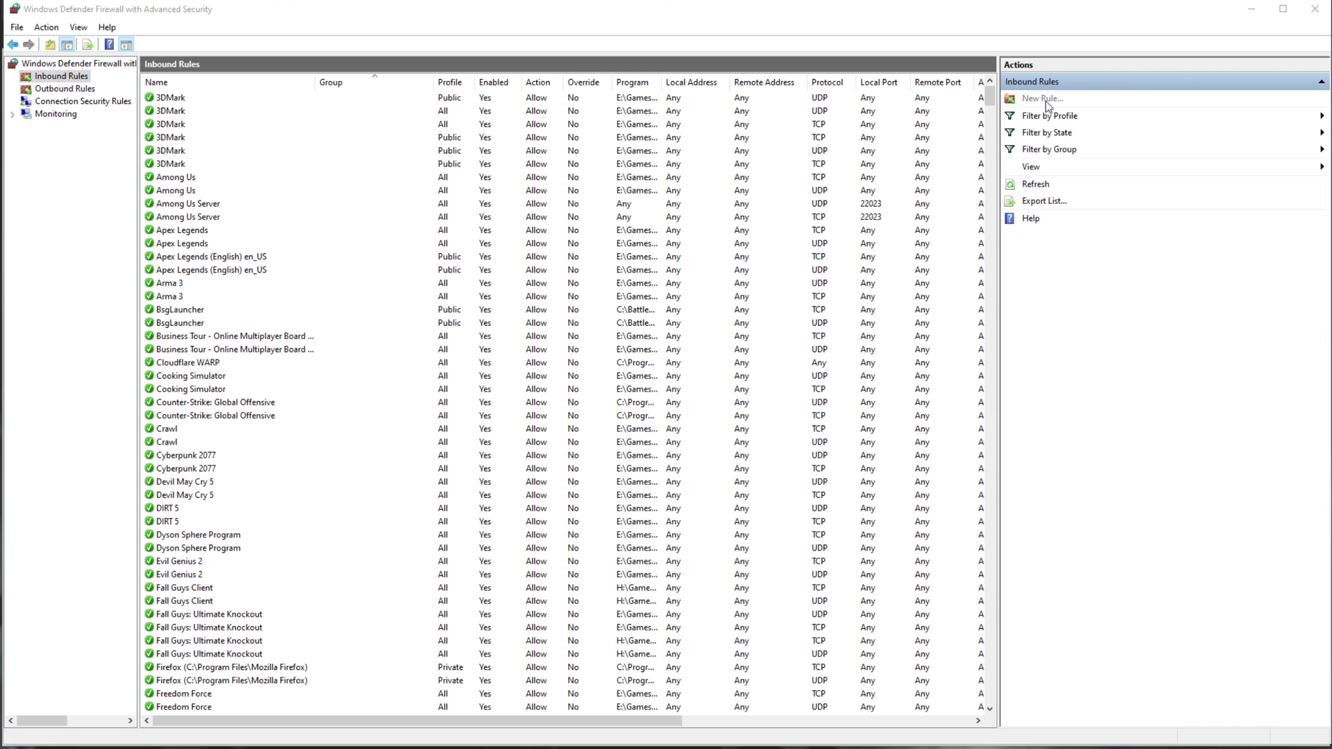
# - Start a new program inbound rule using RainbowSix.exe from the Rainbow Six Siege folder on E:
pyautogui.click(1044, 98)
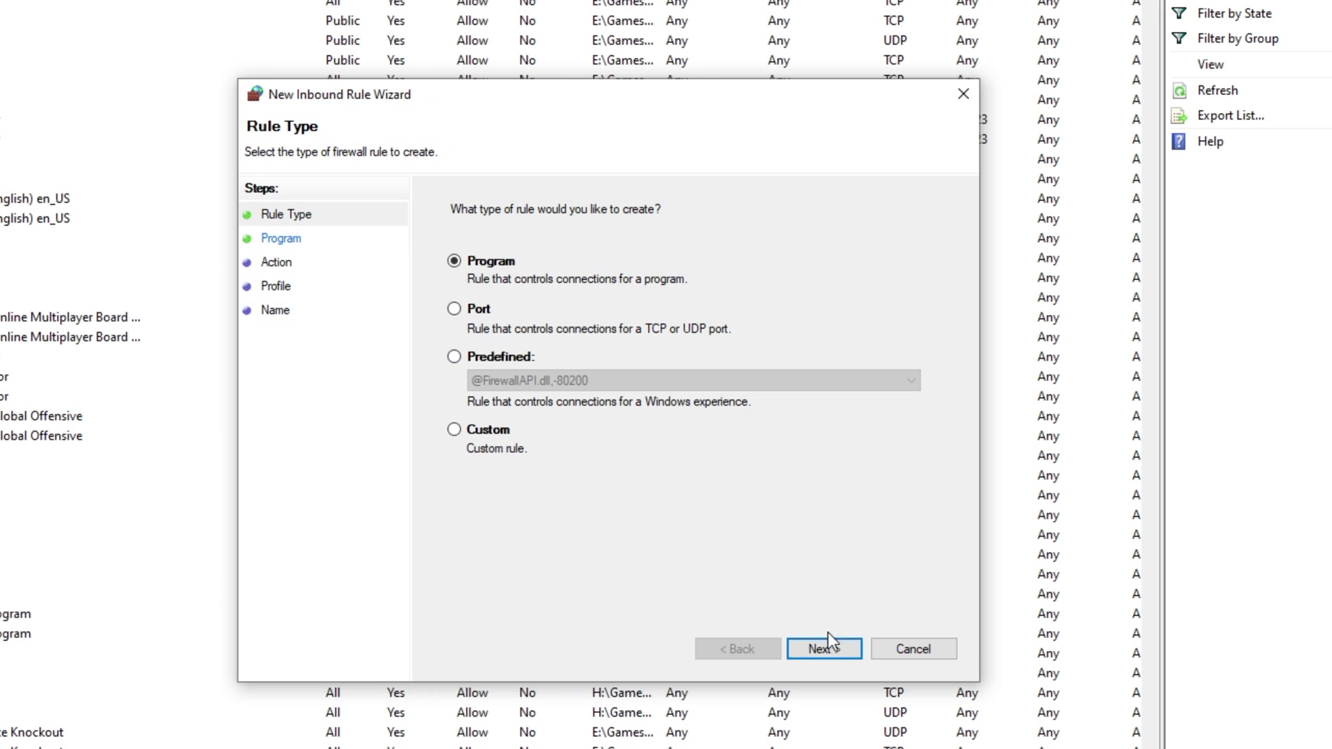
pyautogui.click(845, 649)
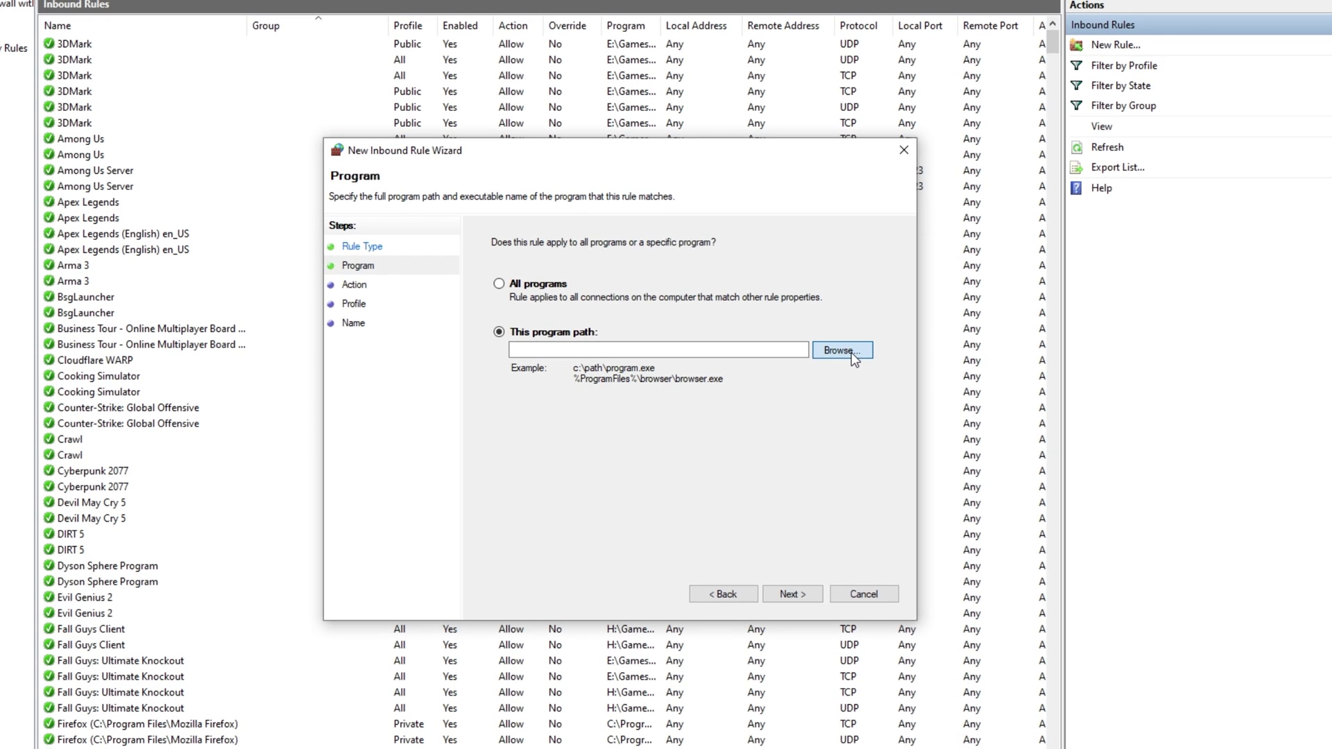
pyautogui.click(897, 346)
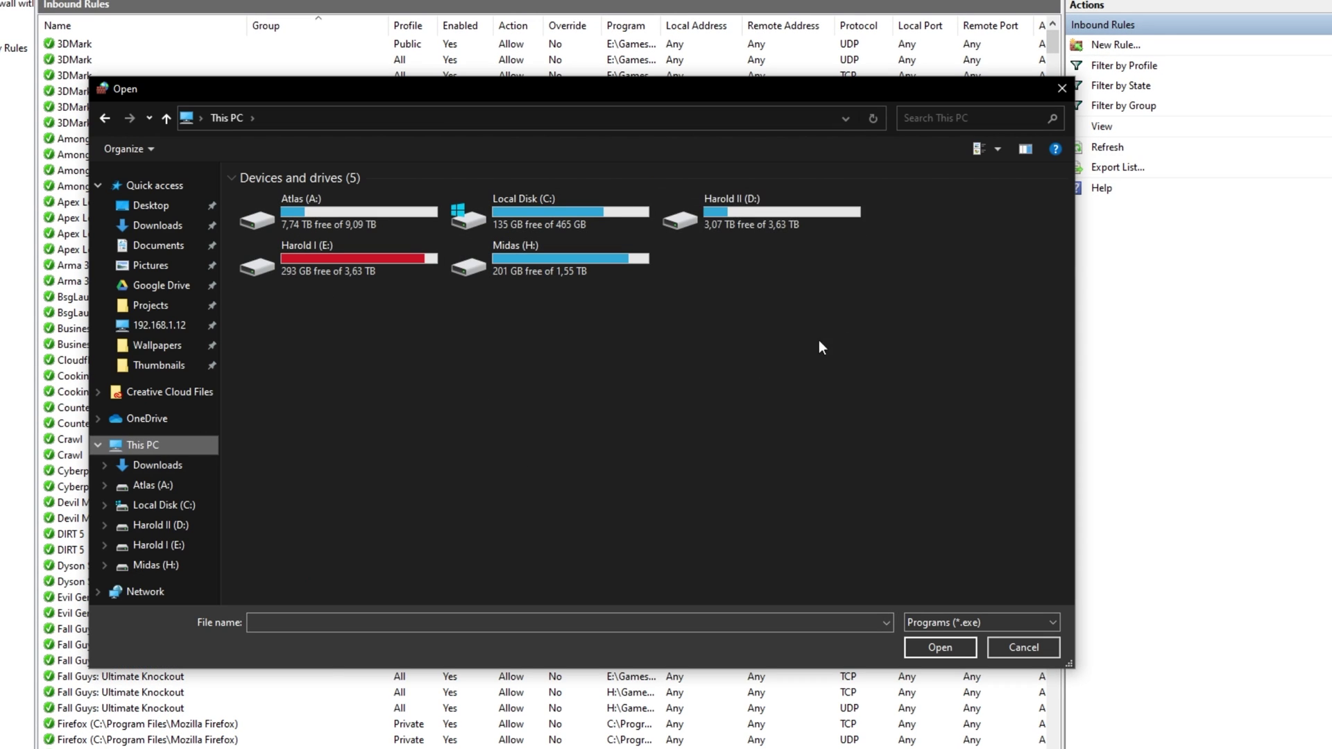
pyautogui.doubleClick(413, 263)
pyautogui.doubleClick(365, 238)
pyautogui.click(389, 336)
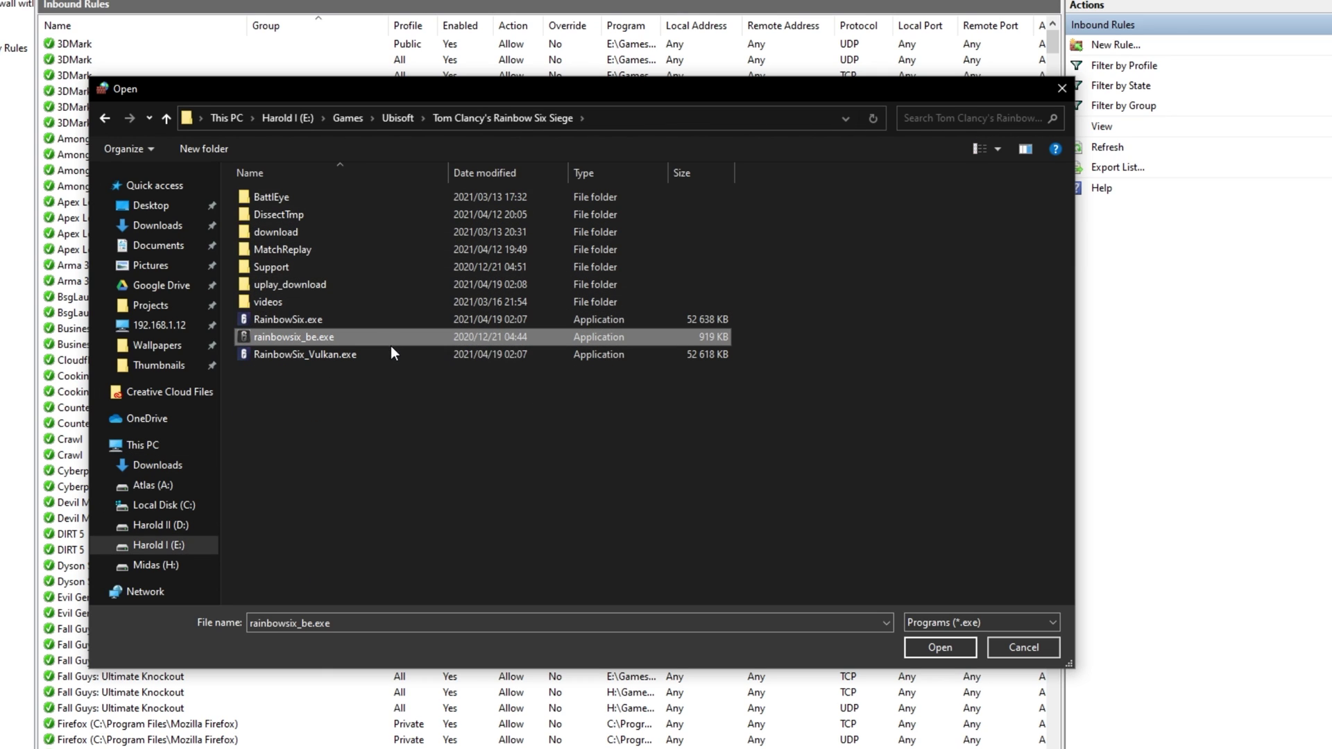
pyautogui.click(338, 316)
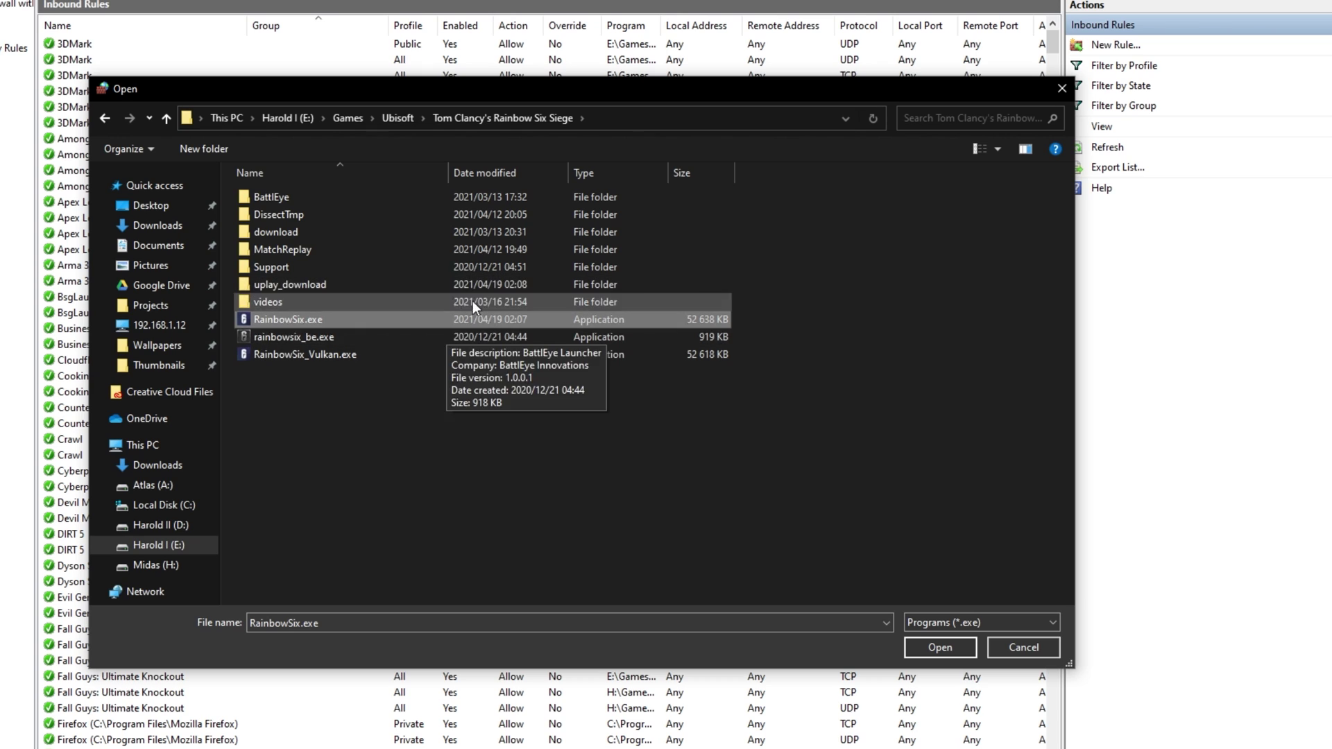
pyautogui.click(956, 648)
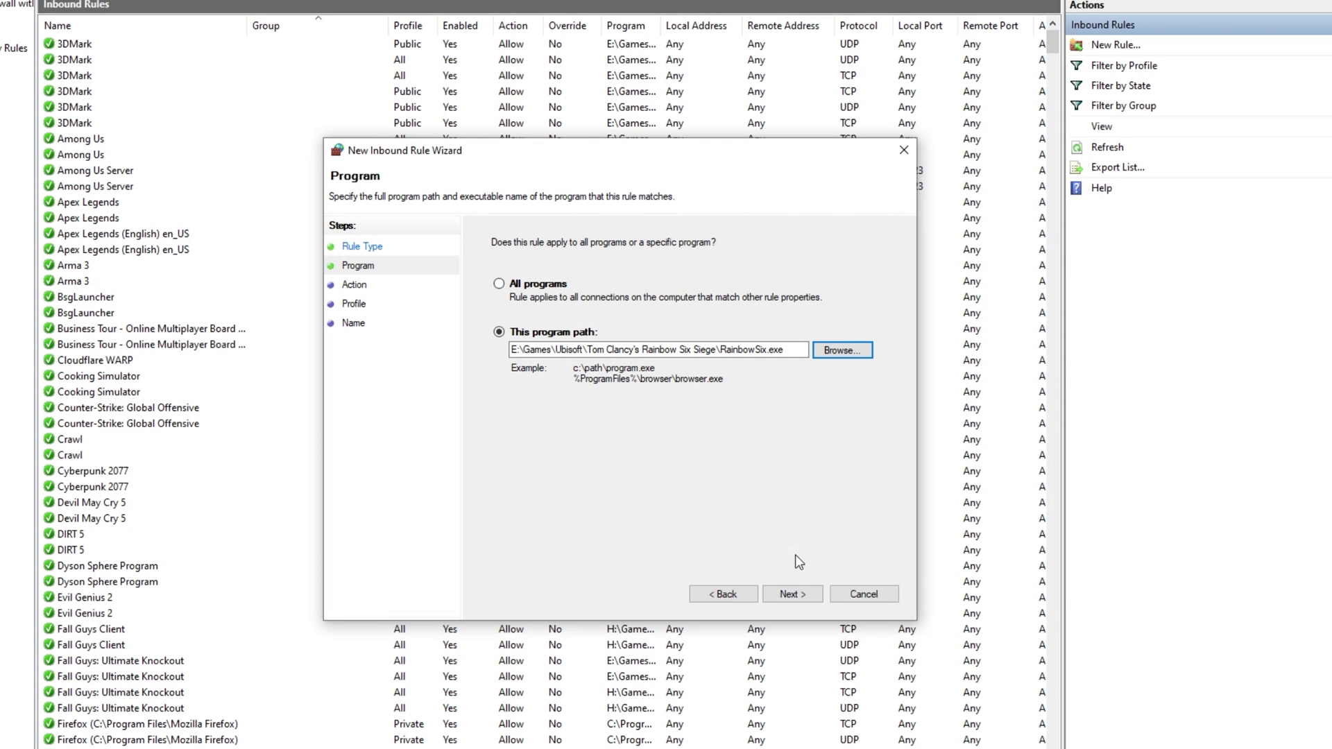
# - Allow the connection on all profiles and name the inbound rule 'Rainbow 6'
pyautogui.click(791, 595)
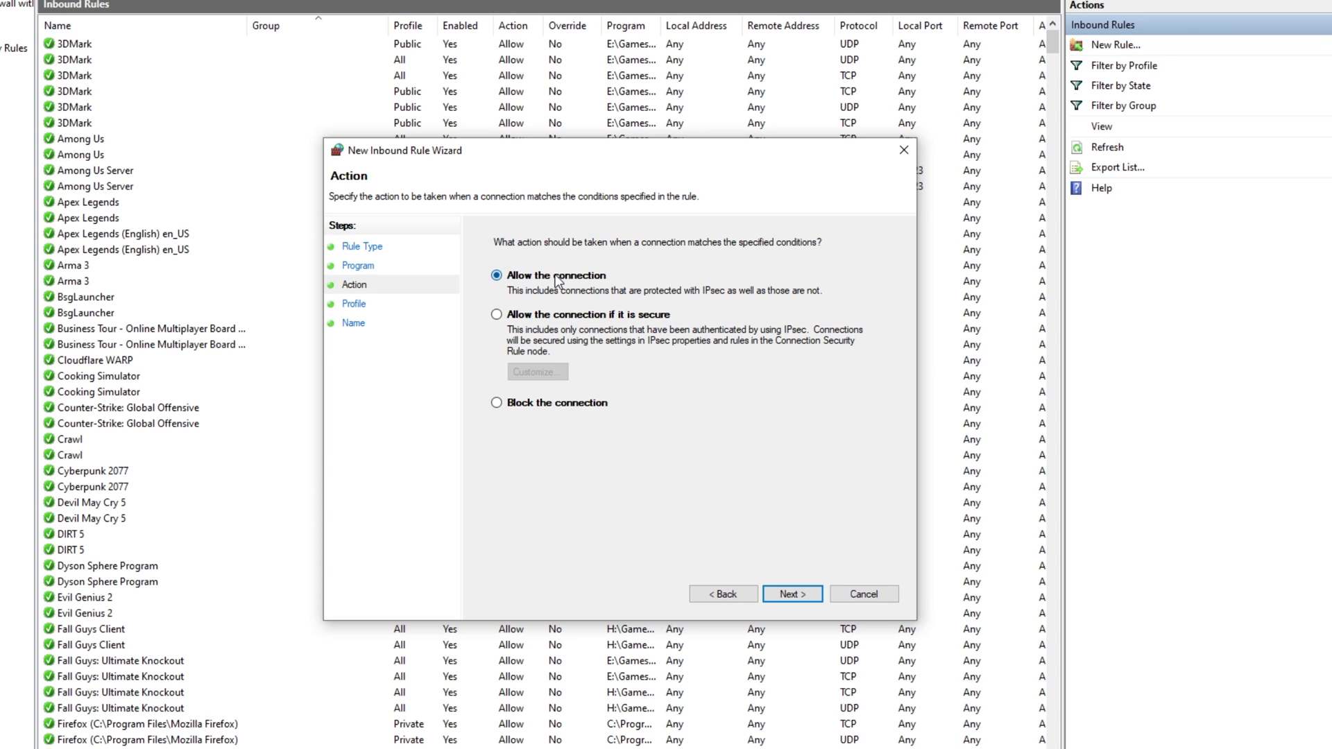
pyautogui.click(792, 595)
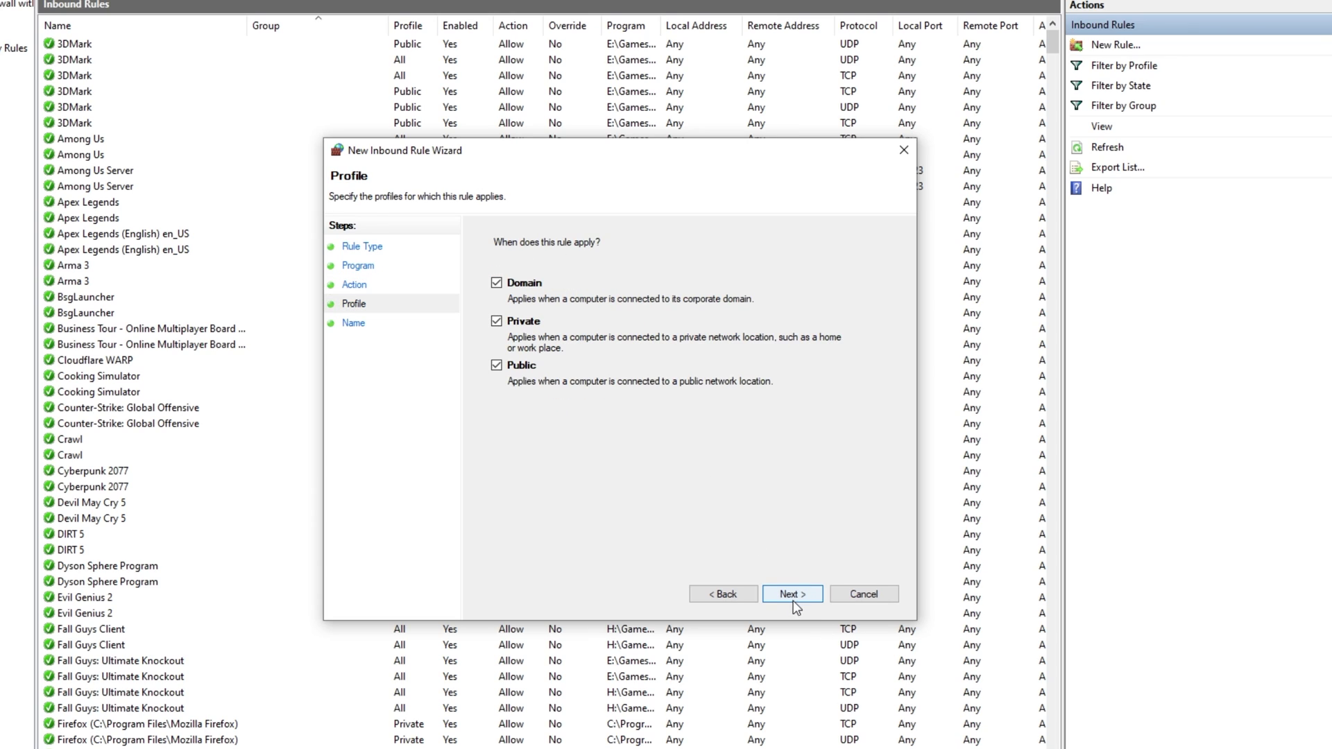
pyautogui.click(793, 598)
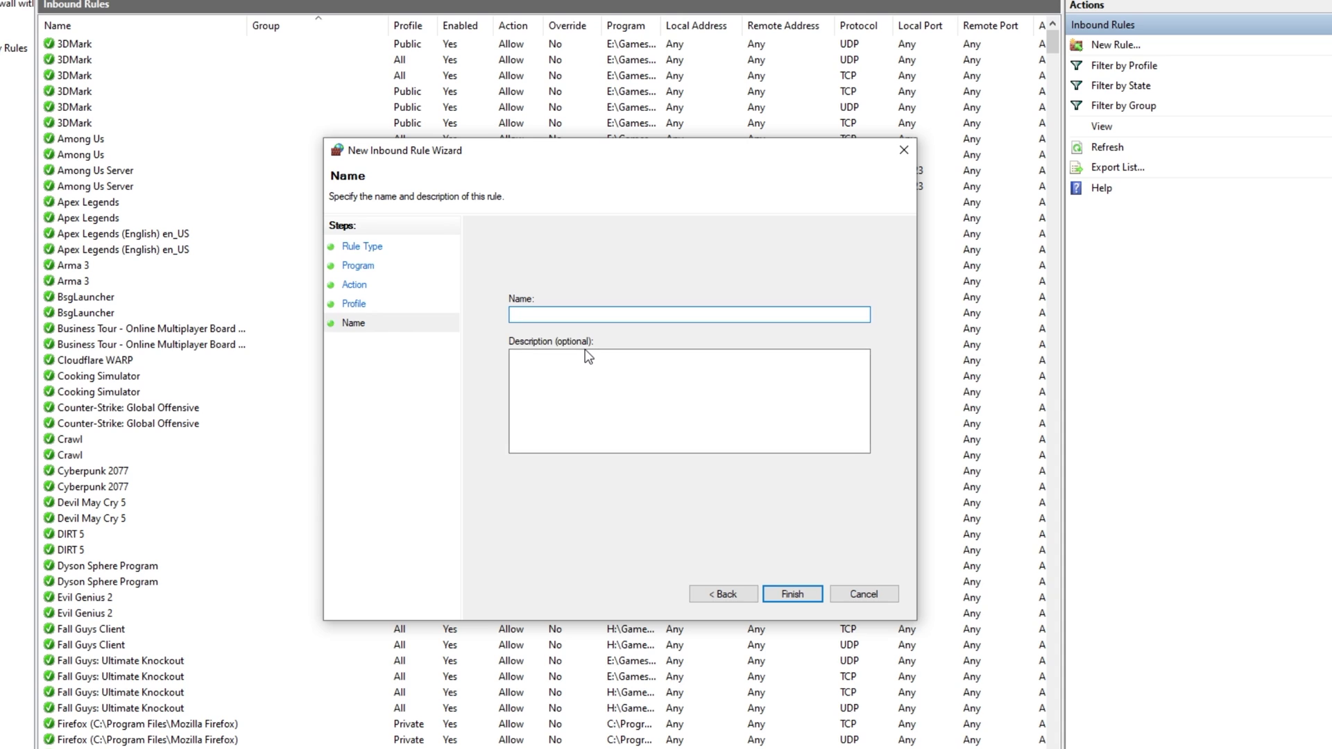
pyautogui.write('Rainbow 6')
pyautogui.press('Return')
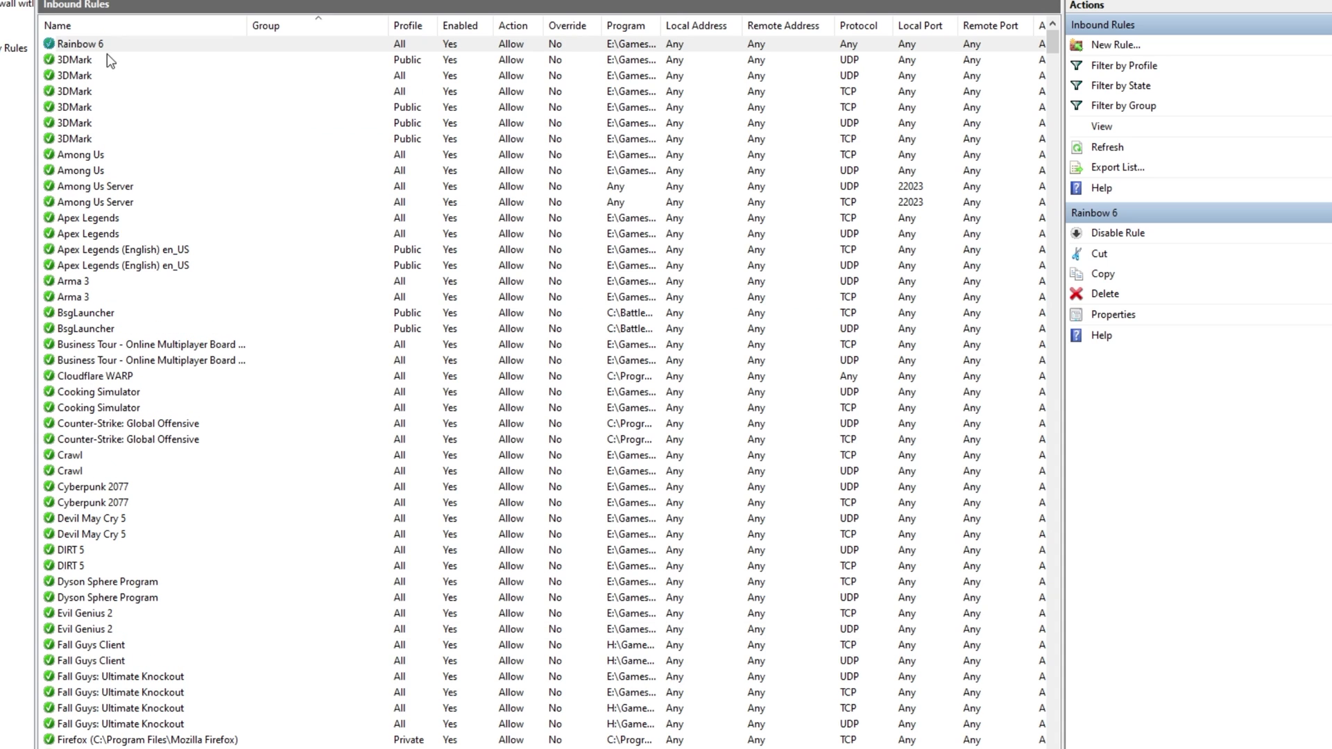
pyautogui.click(101, 46)
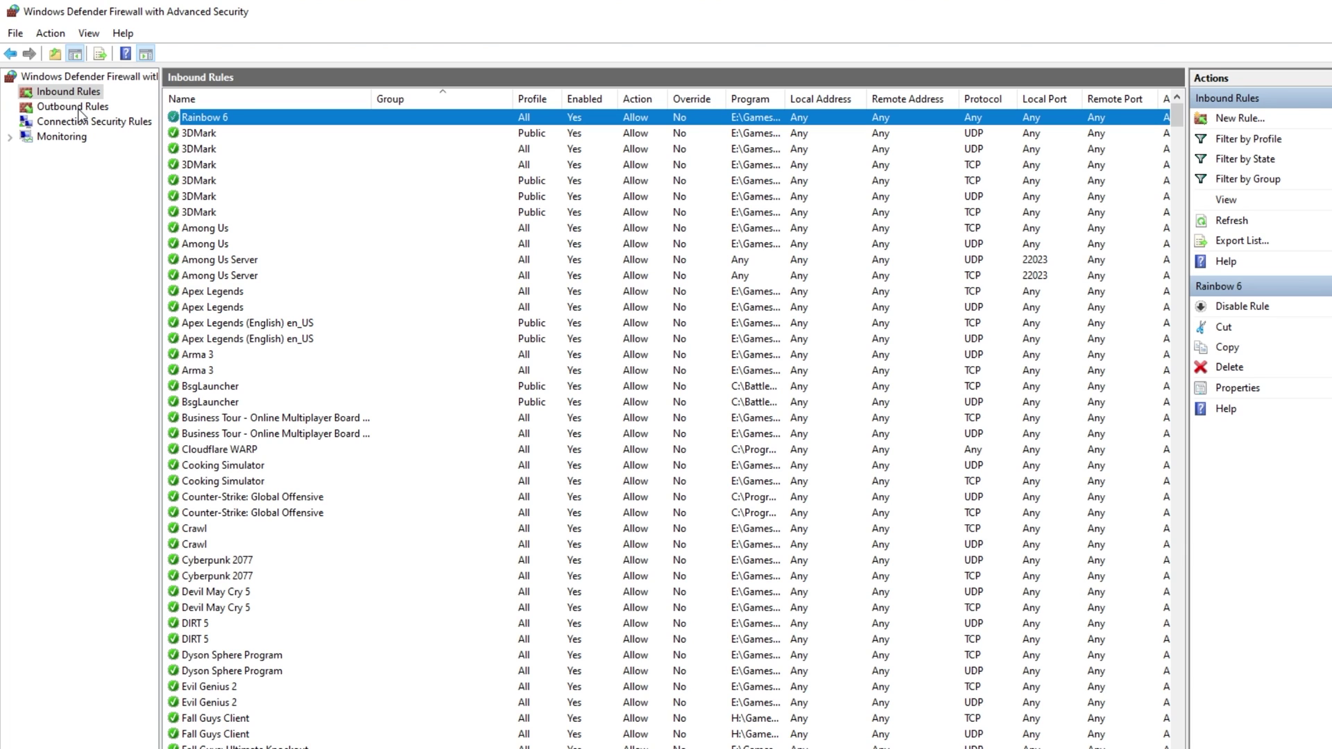
# - Create an outbound program rule 'Rainbow 6' allowing RainbowSix.exe on all profiles
pyautogui.click(72, 107)
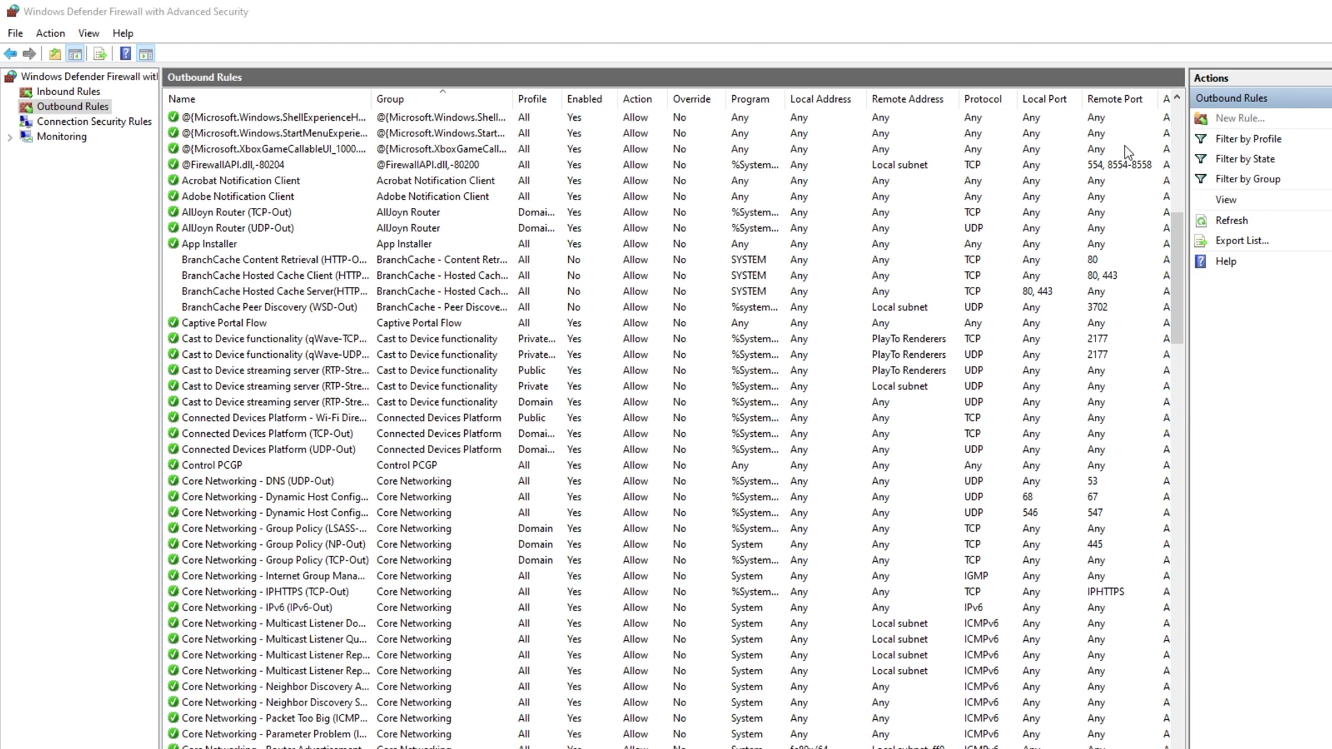
pyautogui.click(1240, 118)
pyautogui.click(897, 651)
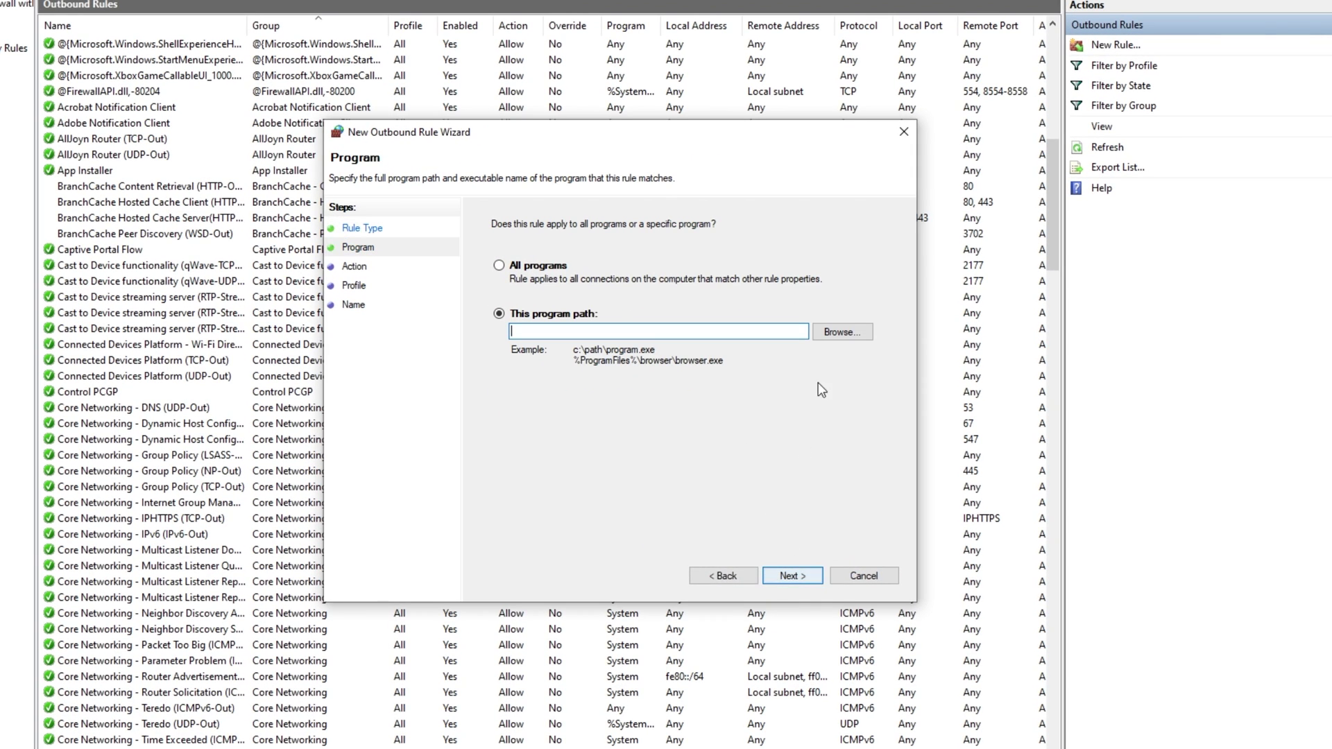
pyautogui.click(833, 329)
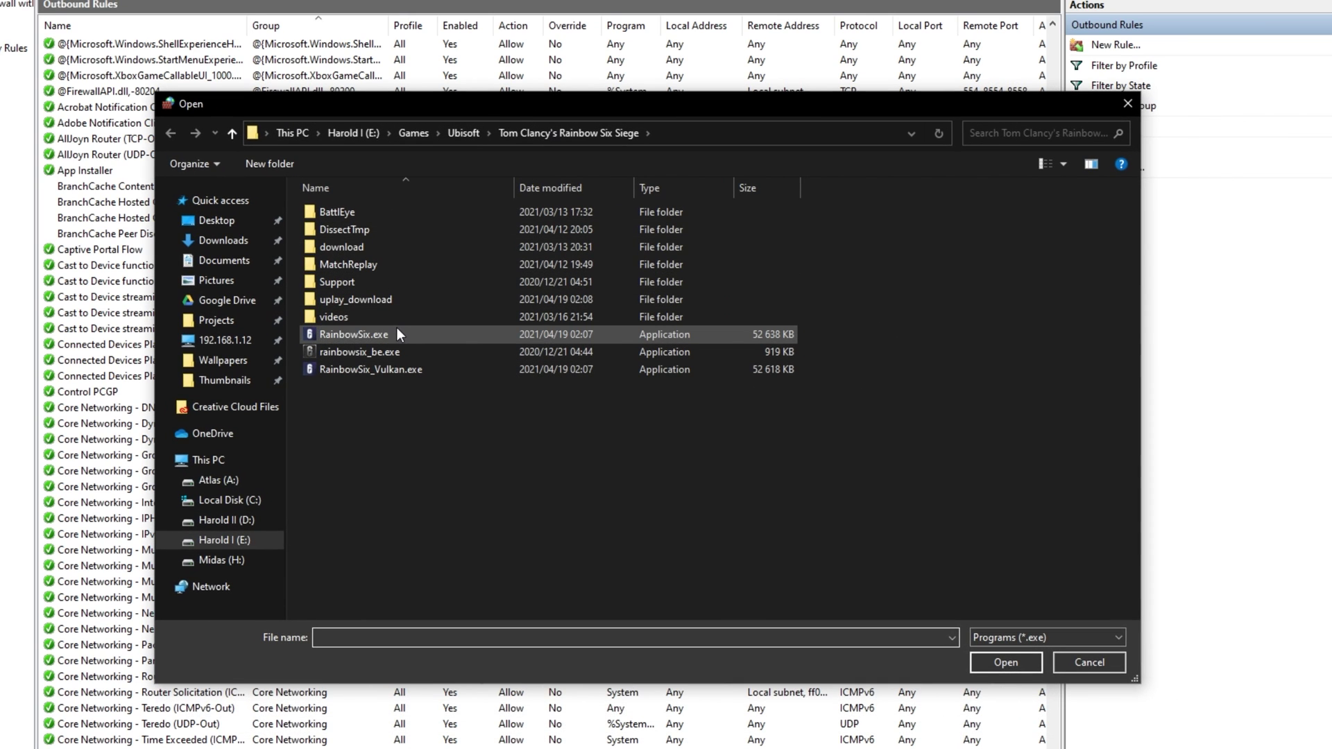
pyautogui.doubleClick(398, 334)
pyautogui.press('Return')
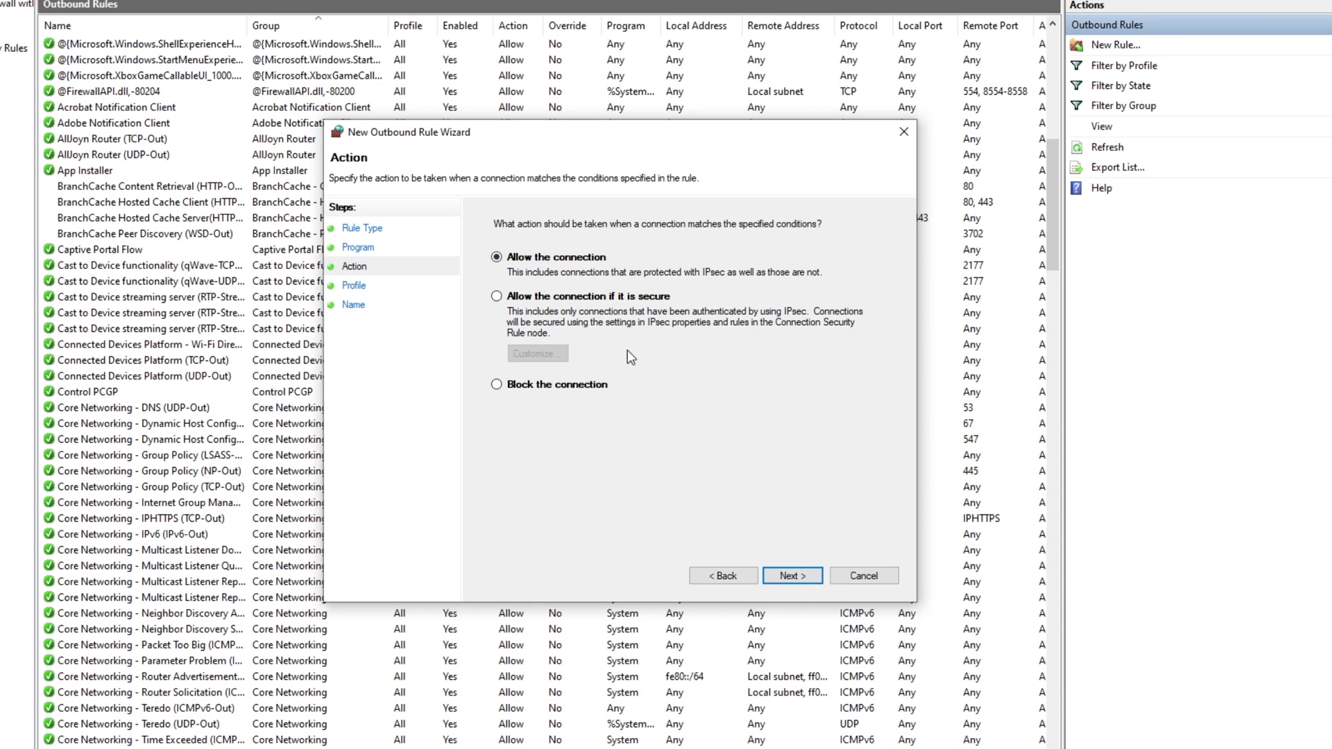
pyautogui.click(774, 577)
pyautogui.click(774, 577)
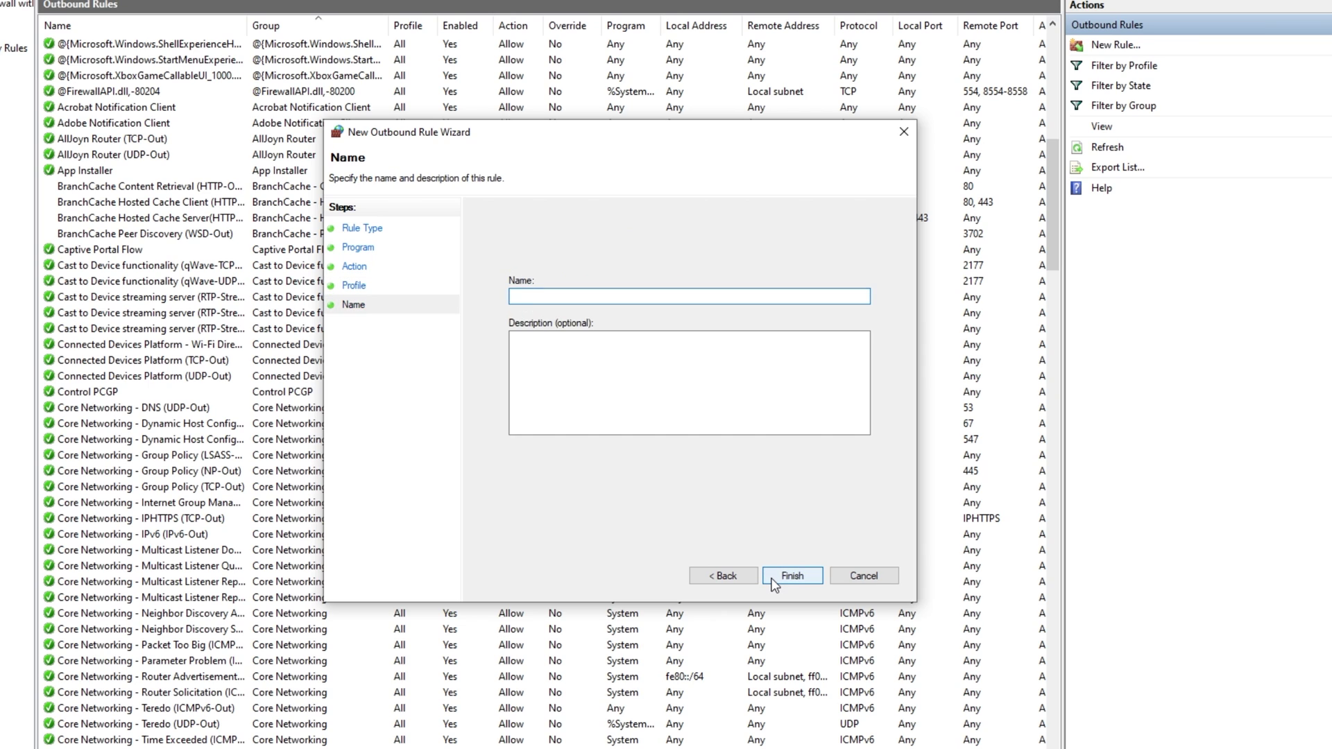
pyautogui.write('Rainbow 6')
pyautogui.press('Return')
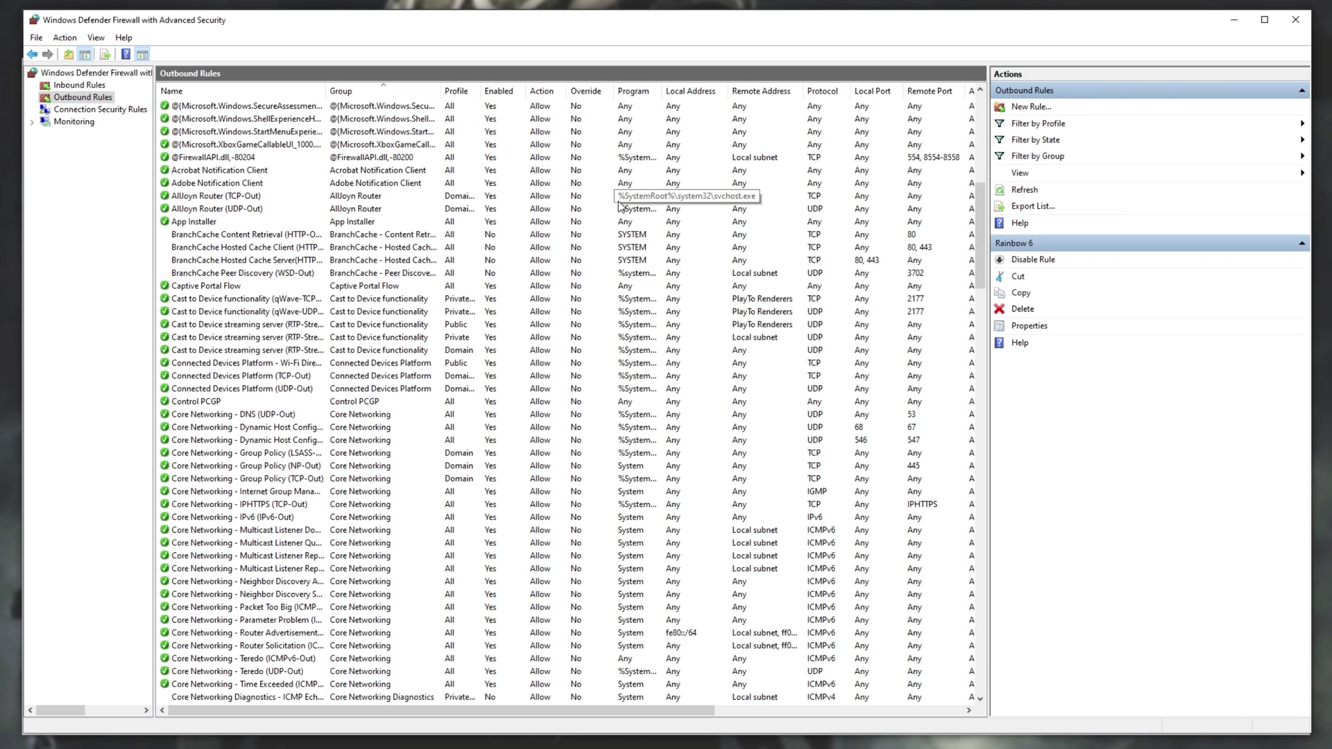
pyautogui.click(1032, 106)
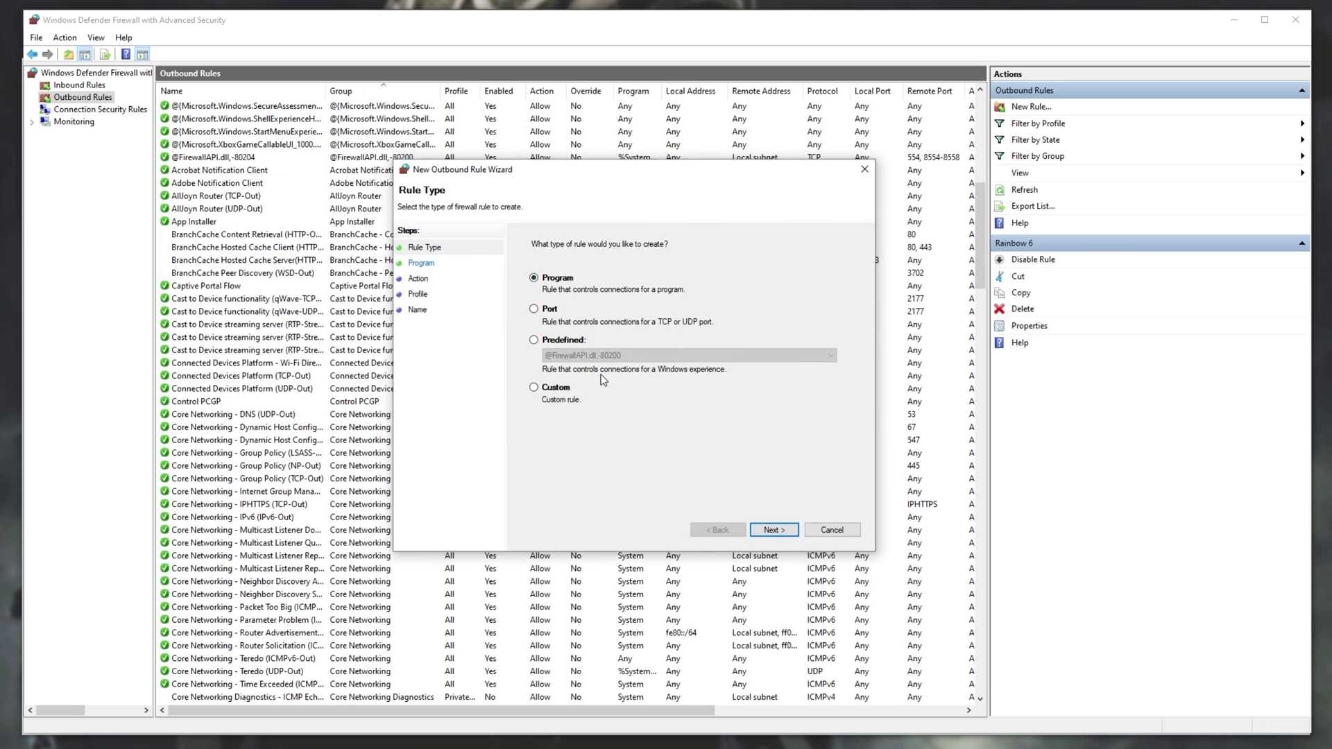
pyautogui.click(778, 531)
pyautogui.click(805, 336)
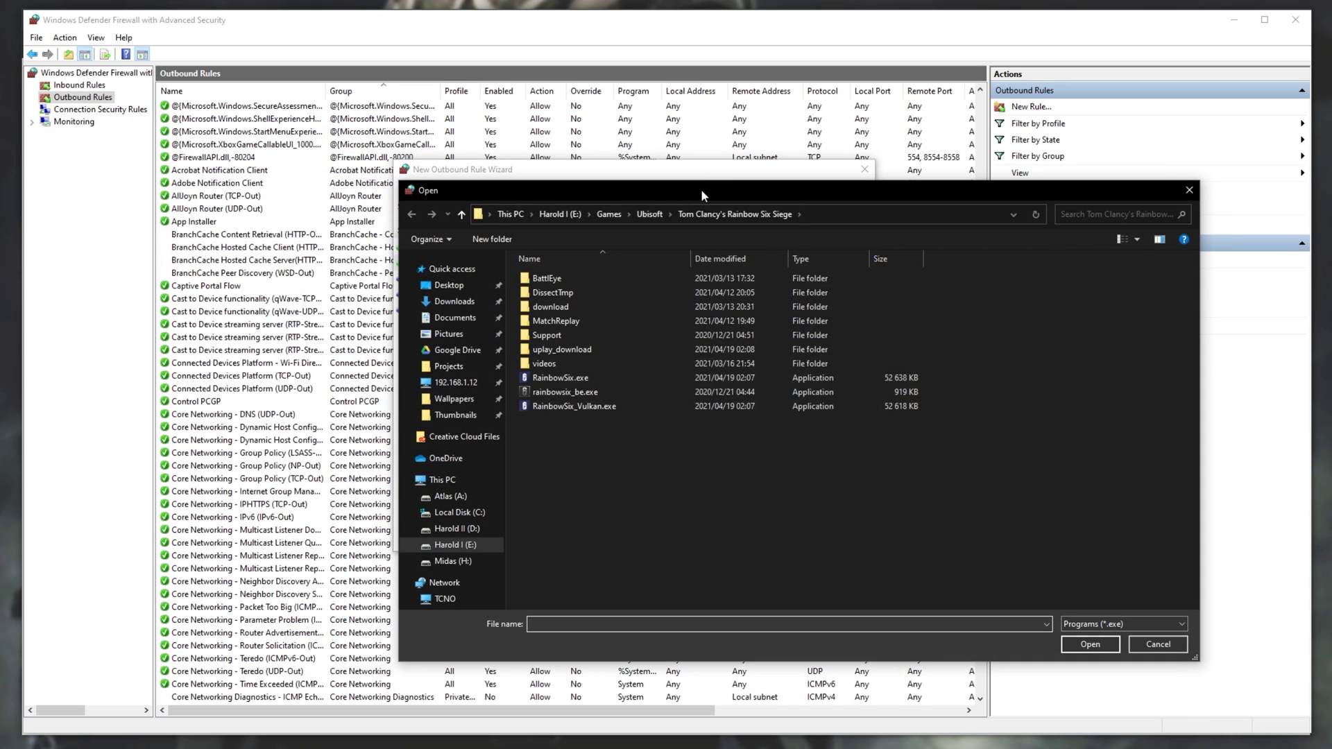
pyautogui.moveTo(700, 189); pyautogui.dragTo(522, 131)
pyautogui.click(431, 343)
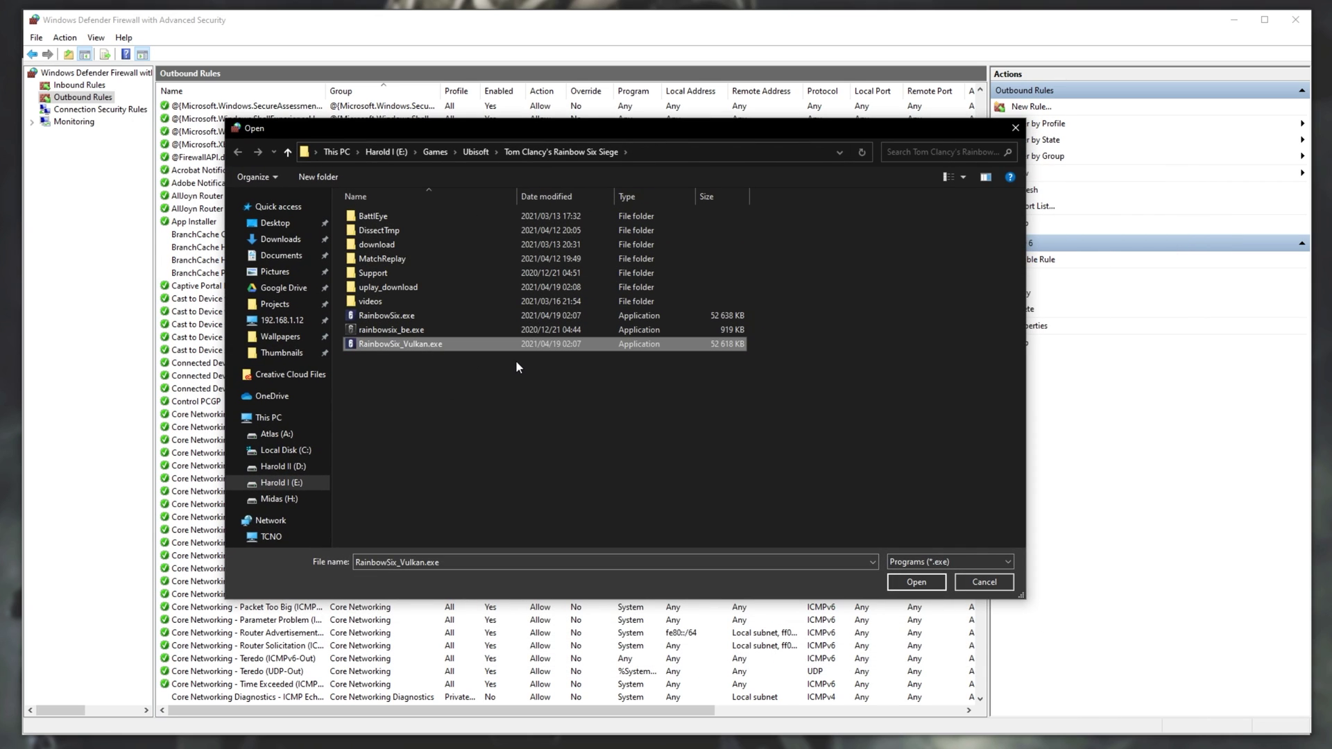
pyautogui.click(974, 586)
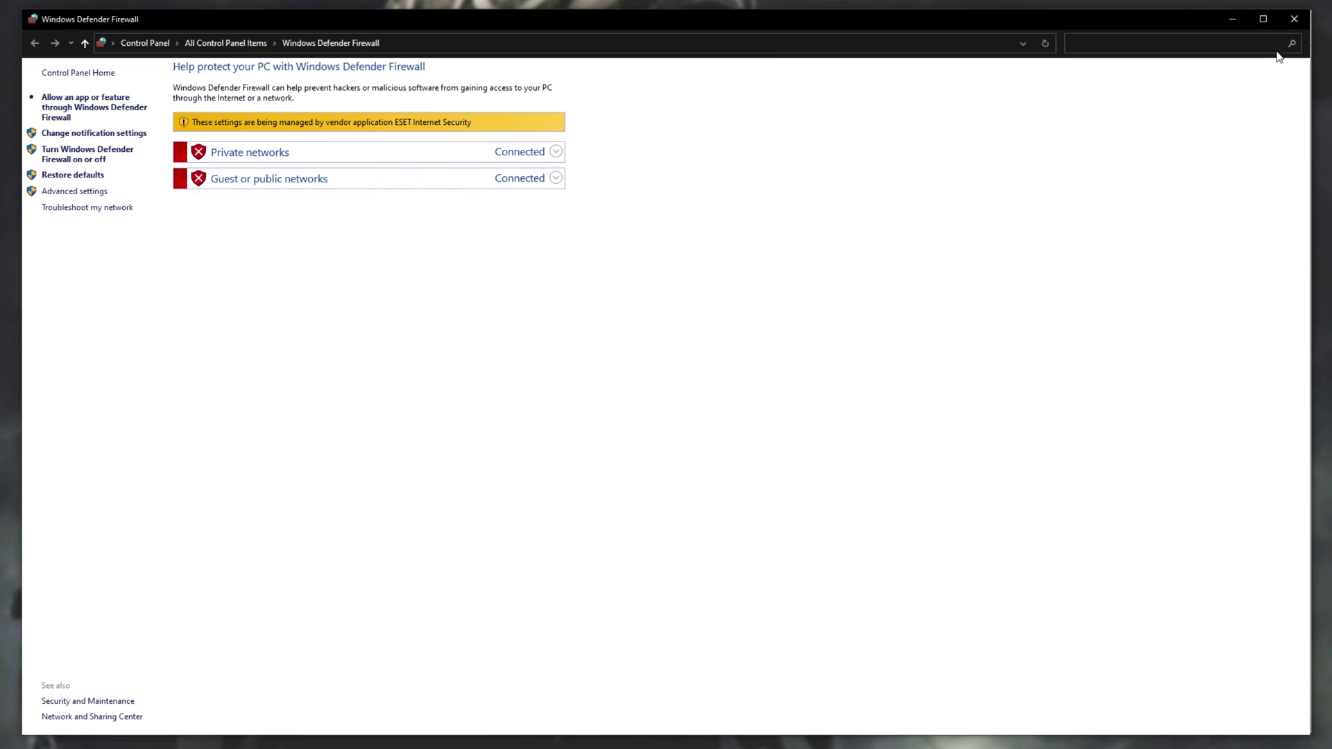
# - Close the firewall window
pyautogui.click(1295, 19)
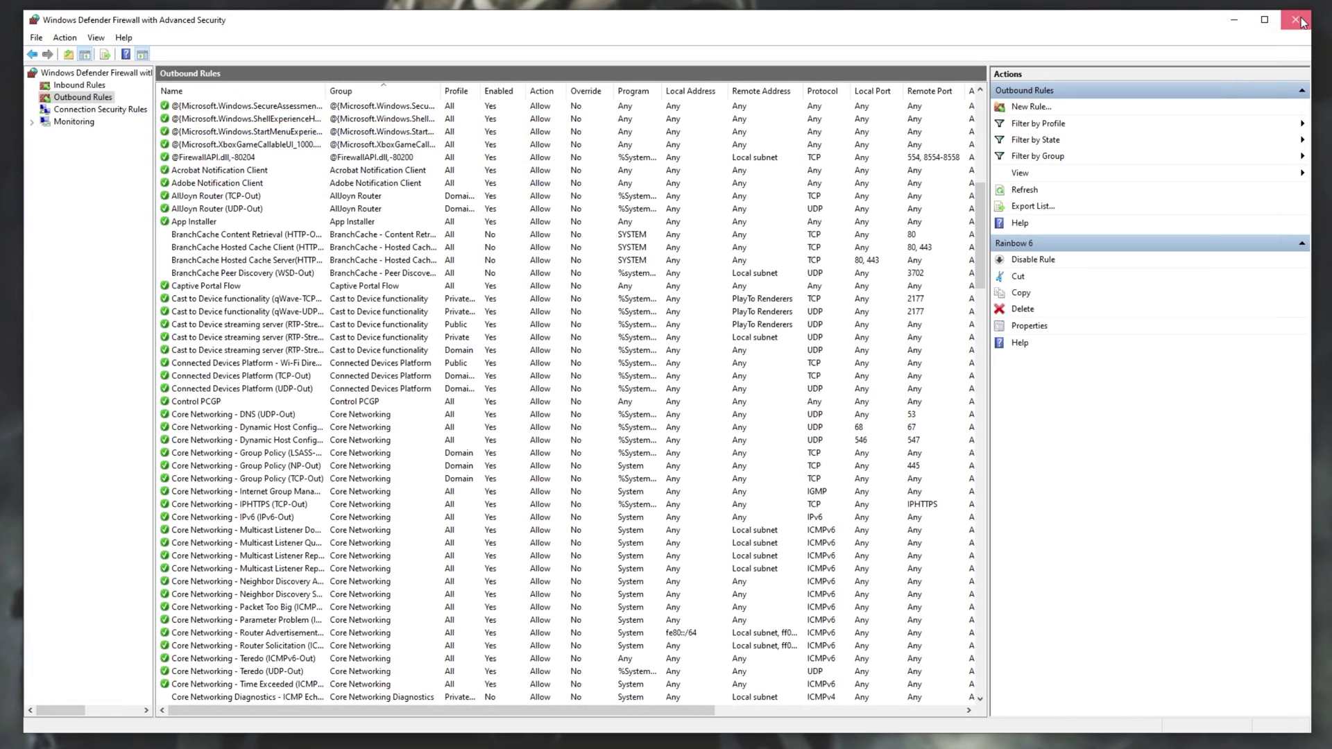